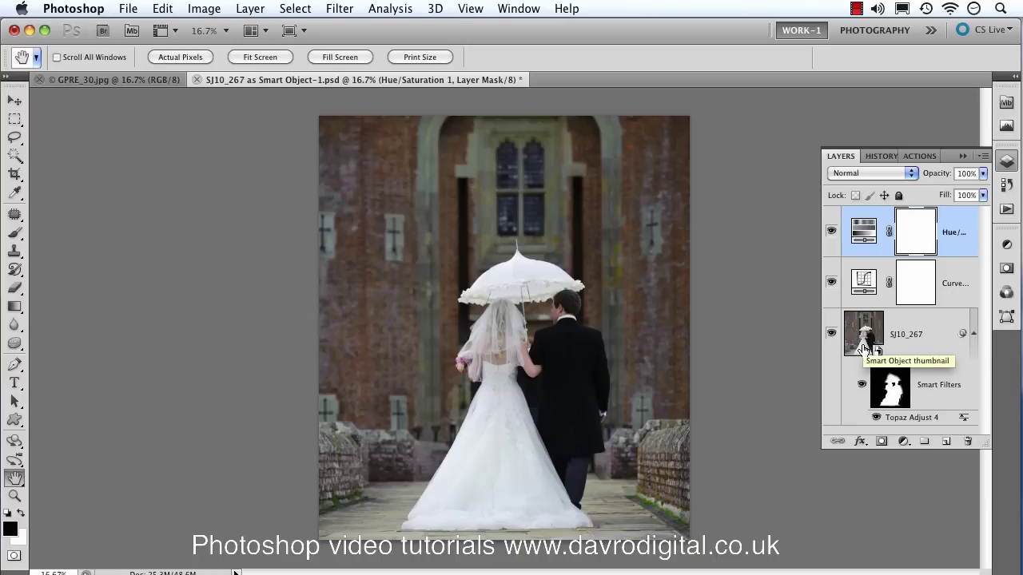
Check the layered wedding photo's pixel dimensions, document size and available width units, leaving its size settings as they are
{"action": "left_click", "coordinate": [201, 8]}
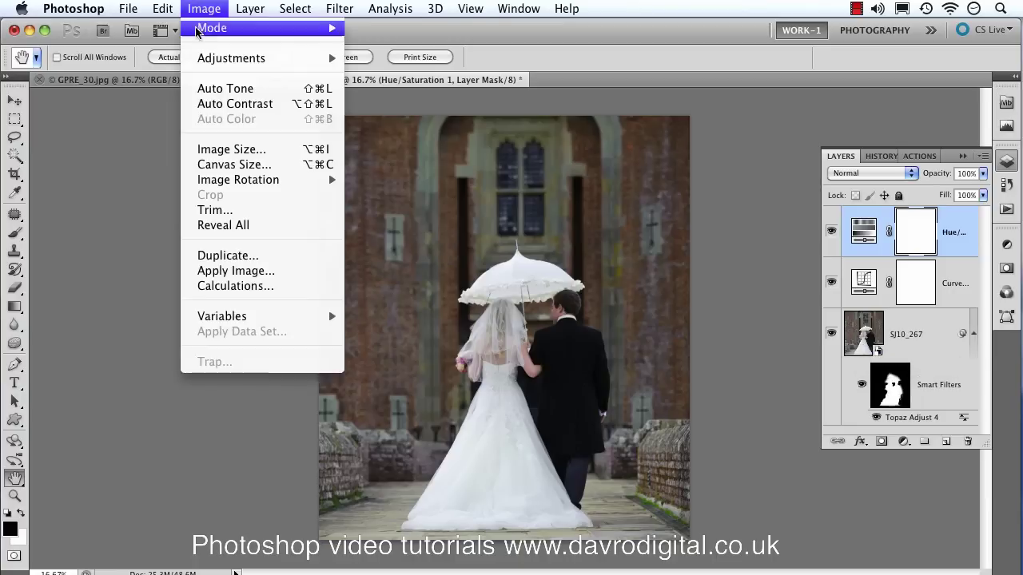
{"action": "left_click", "coordinate": [217, 155]}
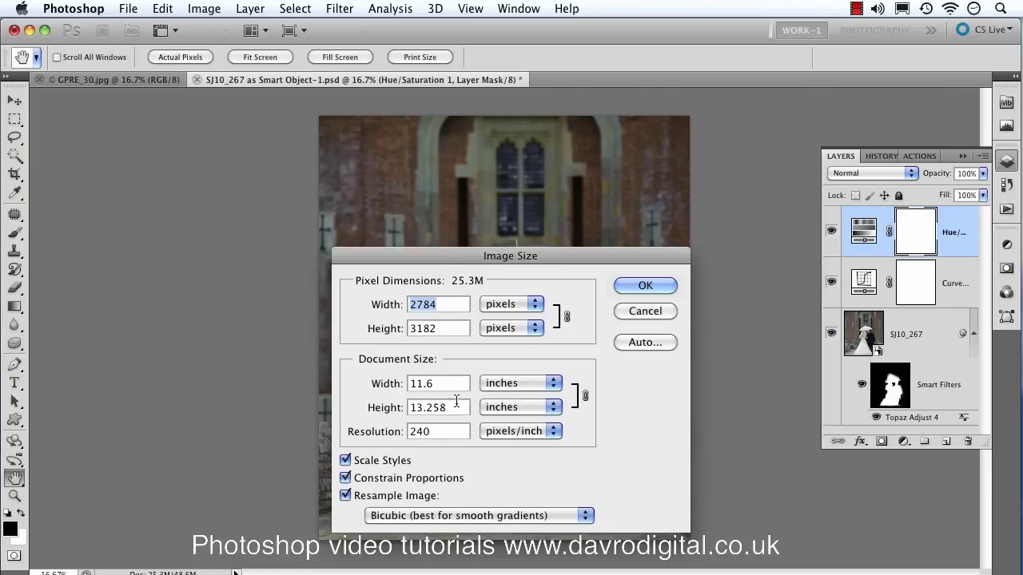
{"action": "left_click", "coordinate": [519, 385]}
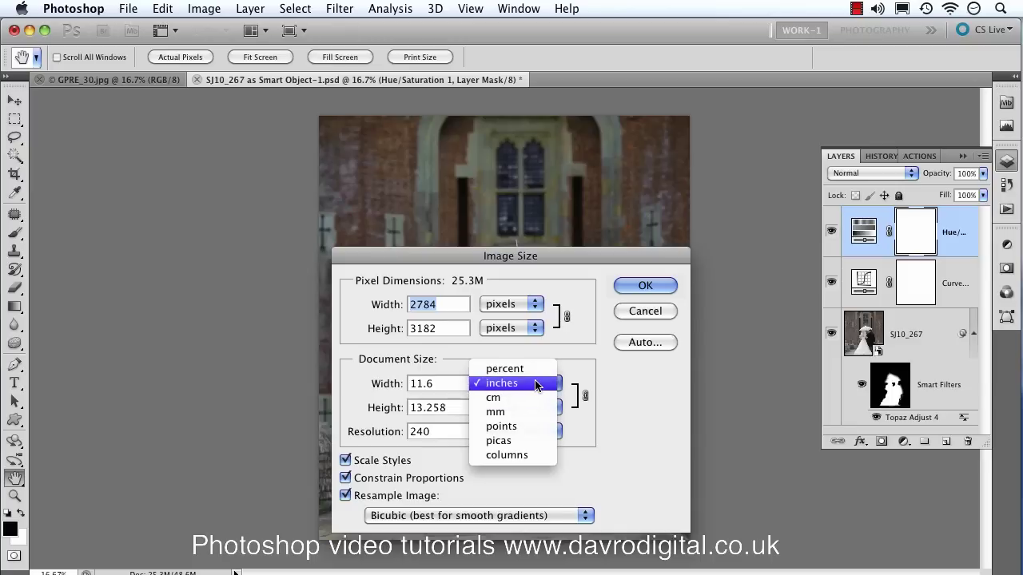
{"action": "left_click", "coordinate": [533, 384]}
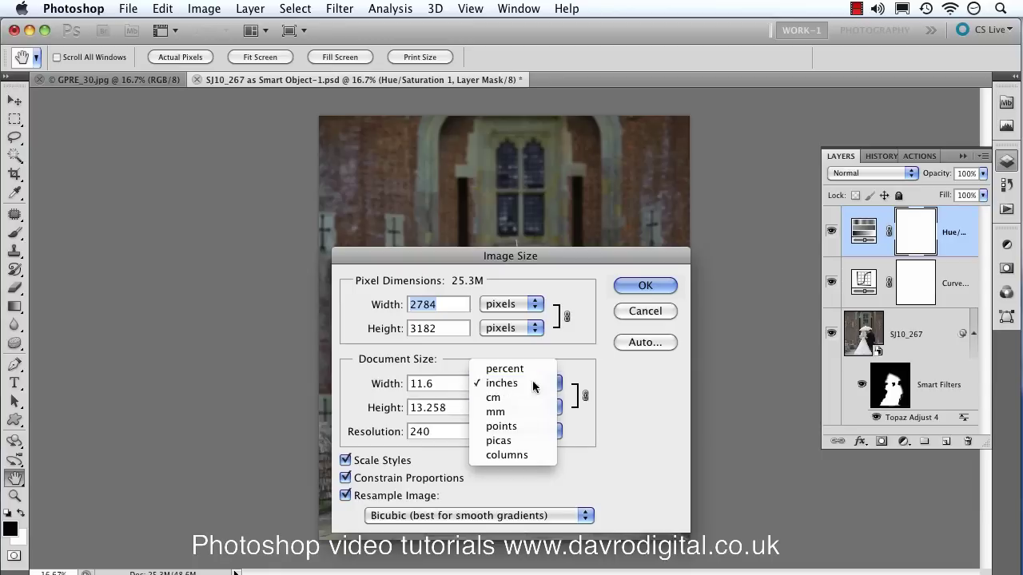
{"action": "left_click", "coordinate": [644, 311]}
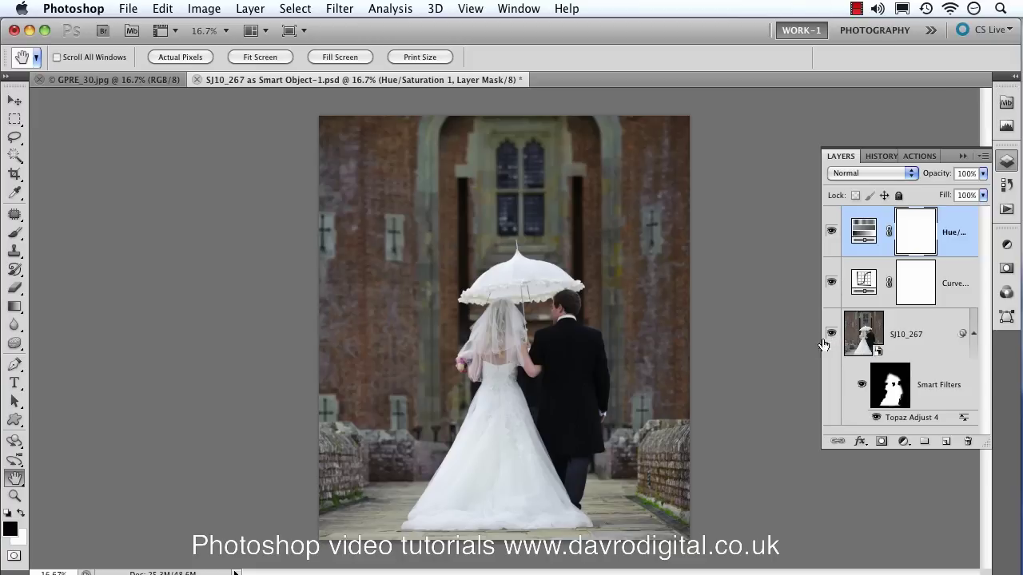
Duplicate the layered wedding photo as a new document named SJ10_267 with merged layers only
{"action": "left_click", "coordinate": [201, 10]}
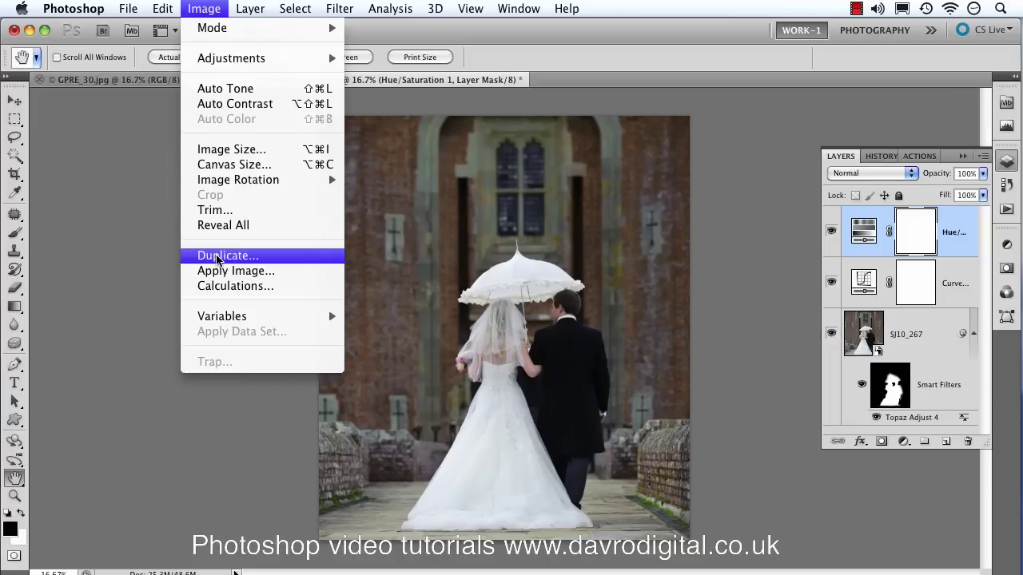
{"action": "left_click", "coordinate": [218, 256]}
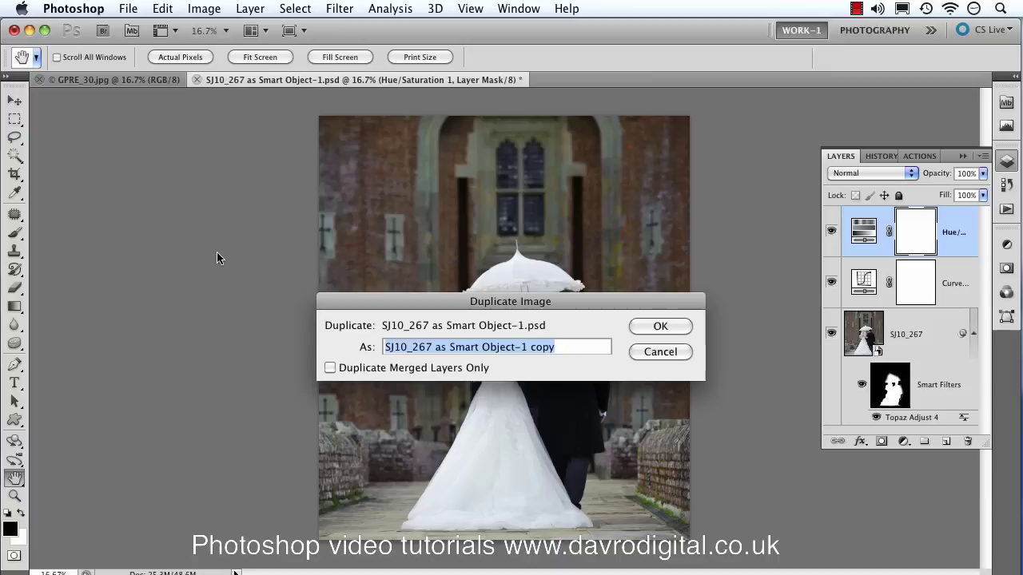
{"action": "left_click", "coordinate": [451, 348]}
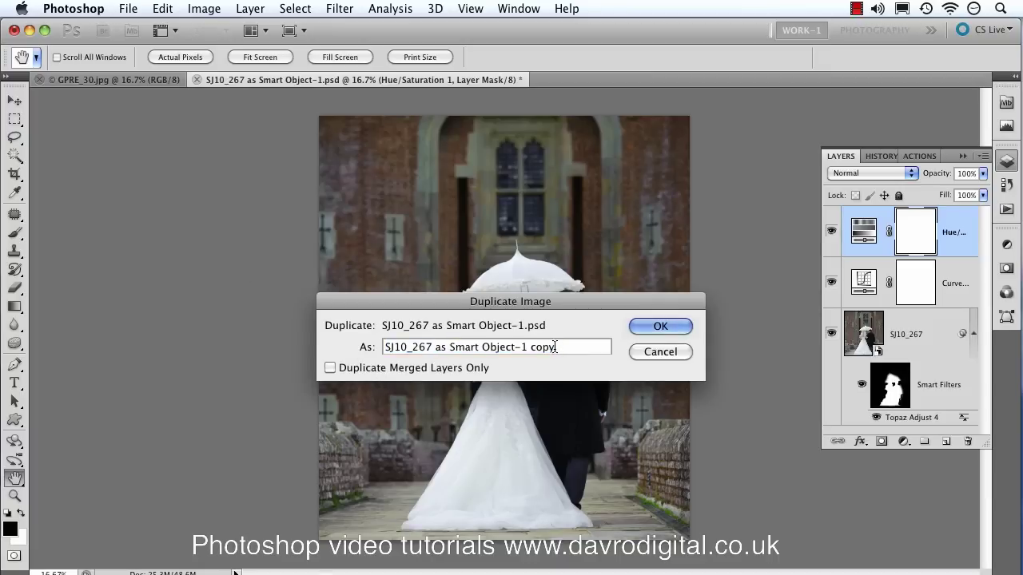
{"action": "left_click_drag", "start_coordinate": [555, 347], "coordinate": [435, 347]}
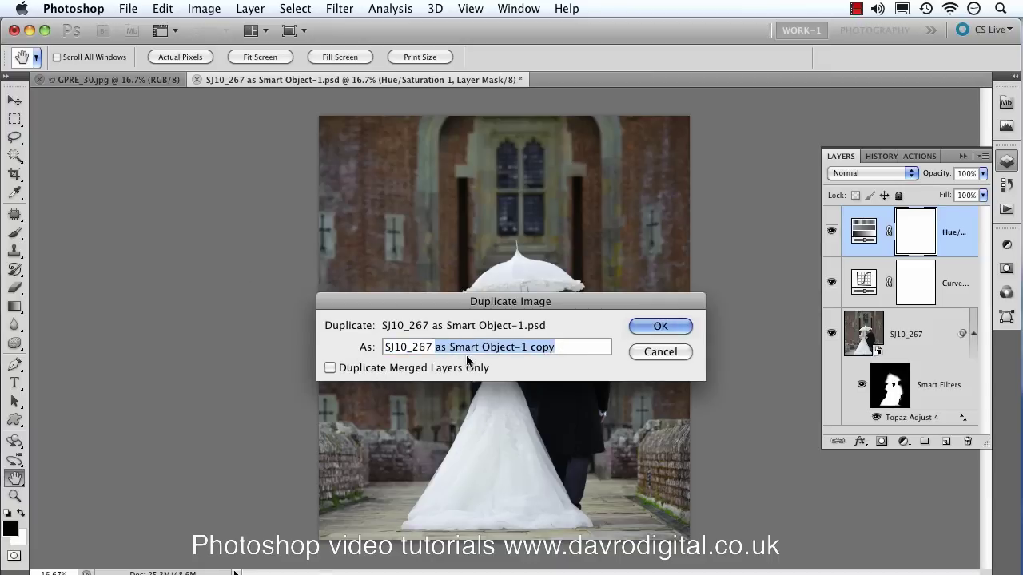
{"action": "key", "text": "BackSpace"}
{"action": "left_click", "coordinate": [329, 368]}
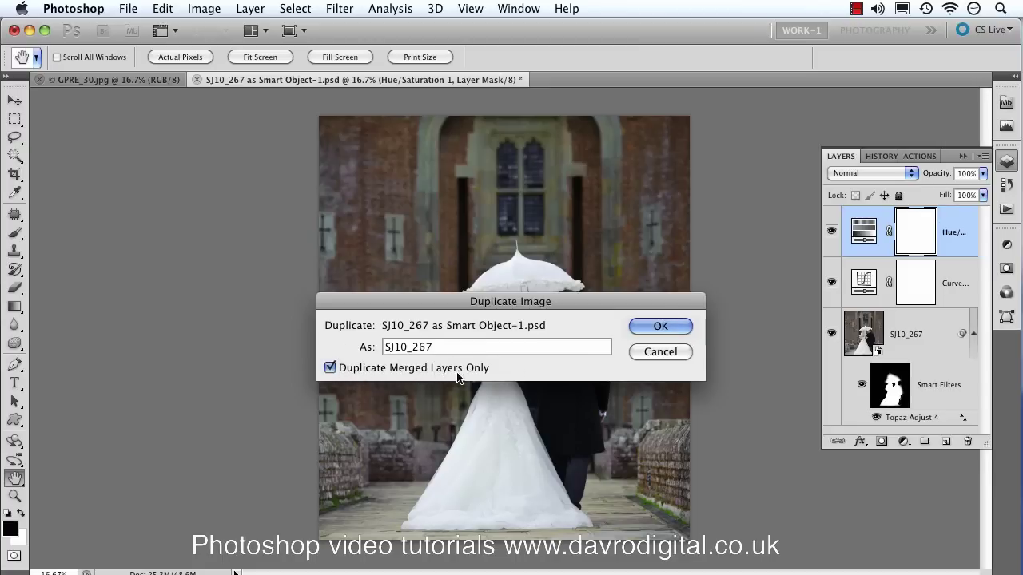
{"action": "left_click", "coordinate": [660, 327]}
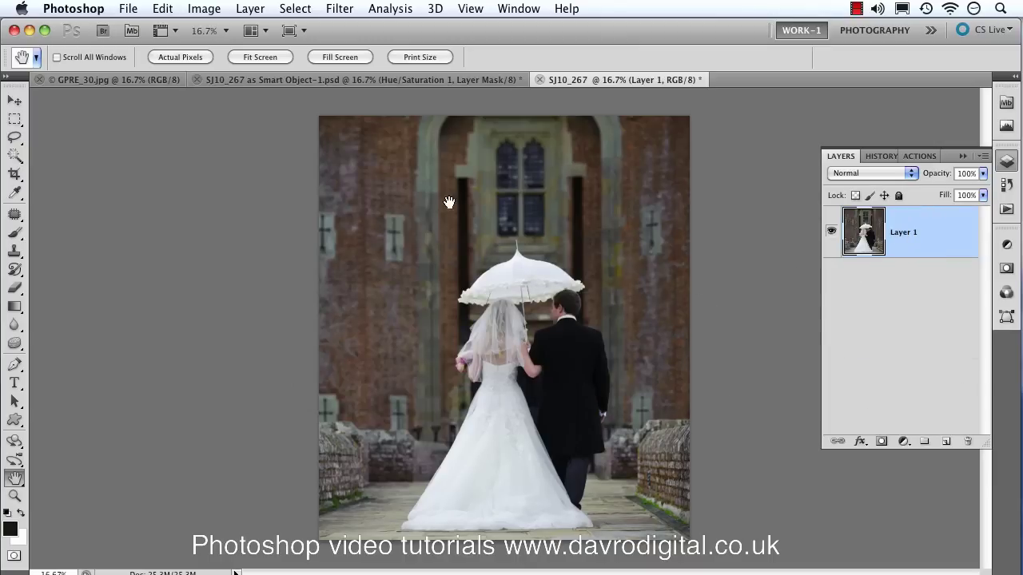
Compare the layered original with the SJ10_267 copy, and set the copy's Crop tool to 6 in wide, 9 in high at 300 pixels/inch
{"action": "left_click", "coordinate": [370, 82]}
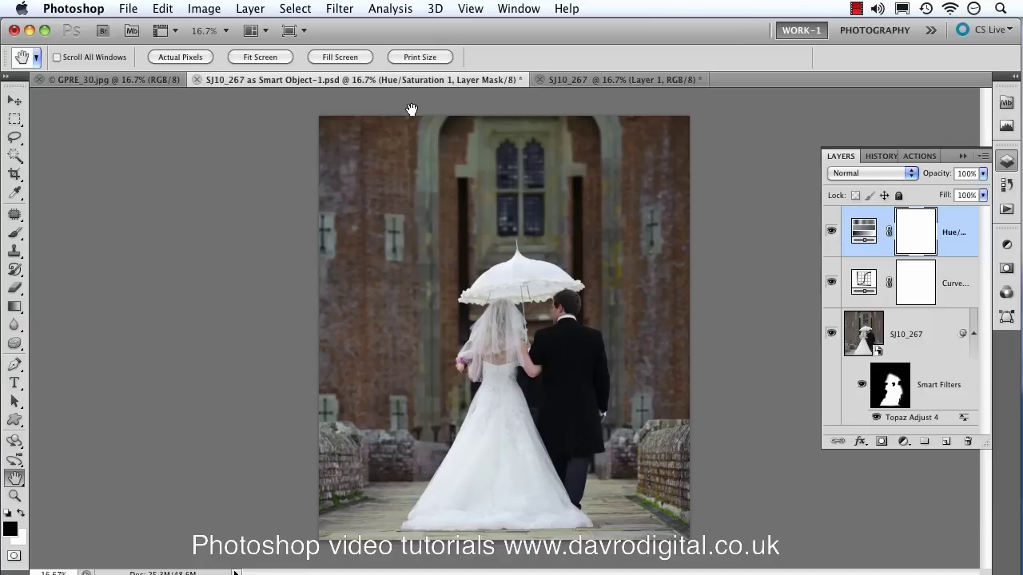
{"action": "left_click", "coordinate": [559, 82]}
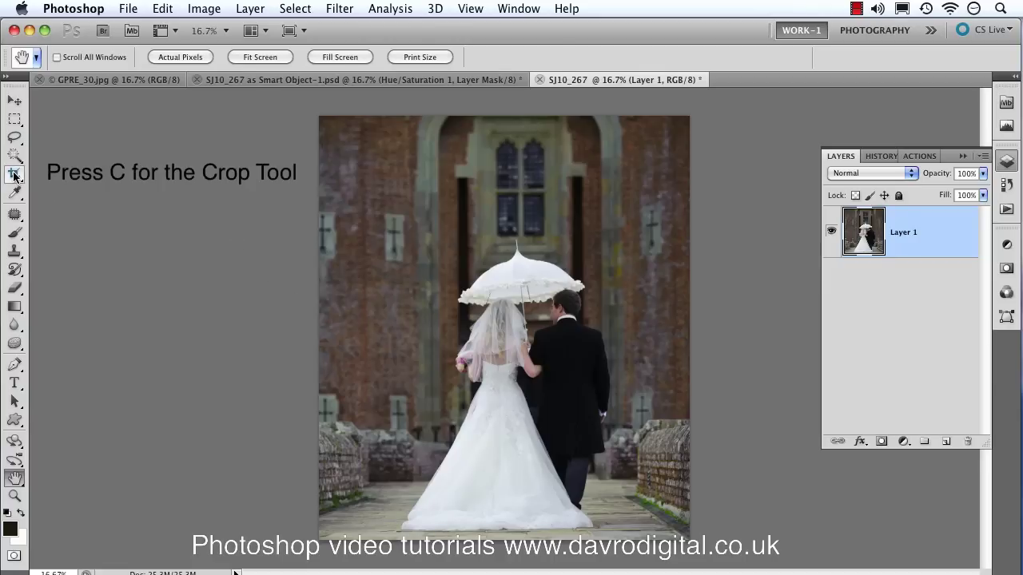
{"action": "key", "text": "c"}
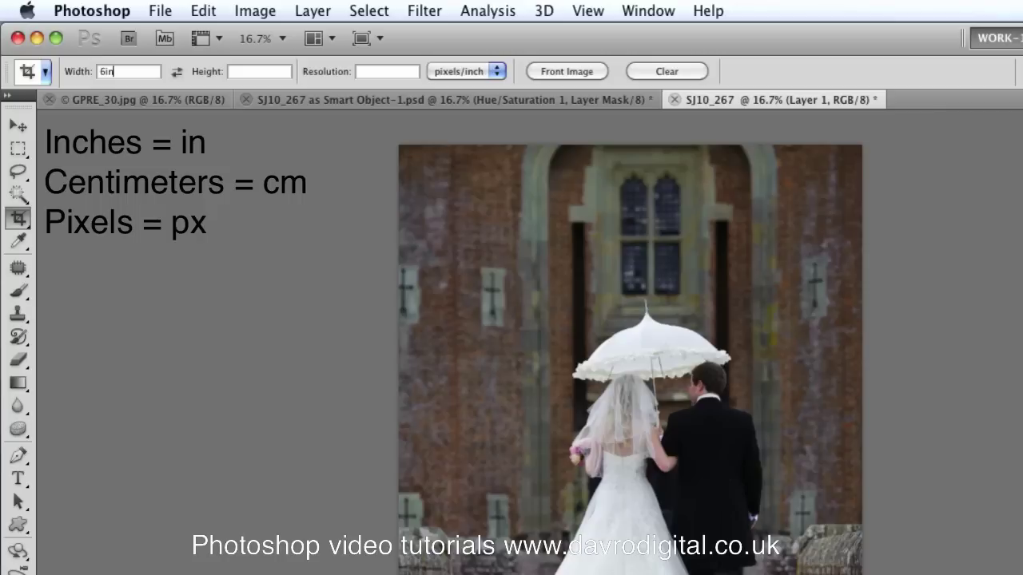
{"action": "key", "text": "Tab"}
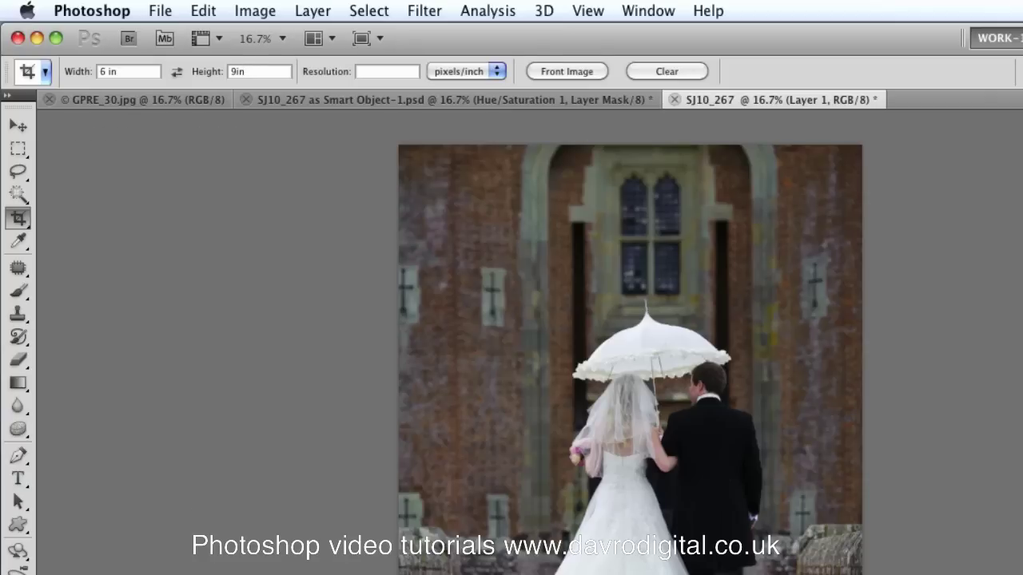
{"action": "key", "text": "Tab"}
{"action": "type", "text": "300"}
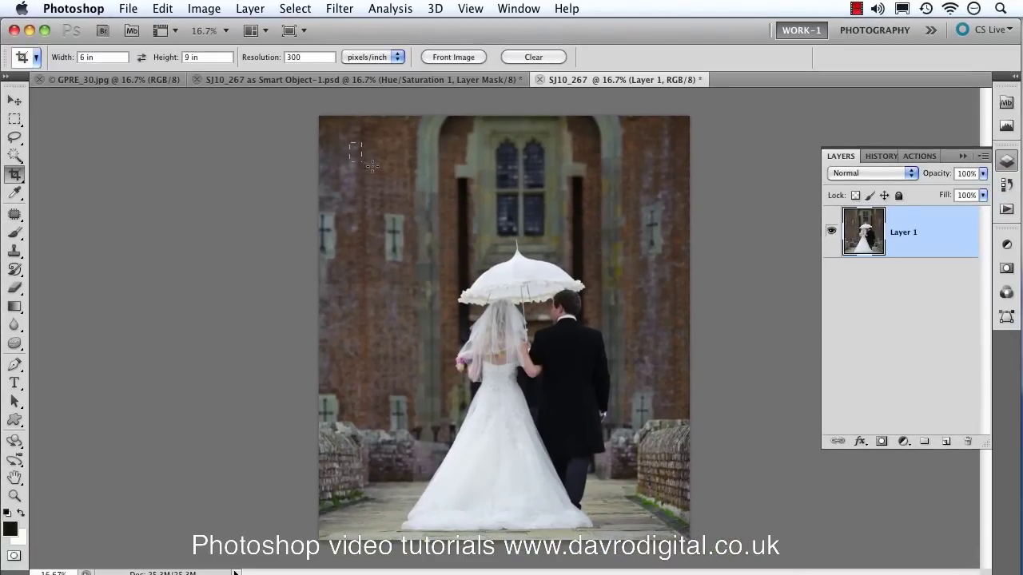
Draw a crop frame around the bride and groom down to the photo's lower edge and shift it sideways to centre them
{"action": "left_click_drag", "start_coordinate": [372, 166], "coordinate": [689, 534]}
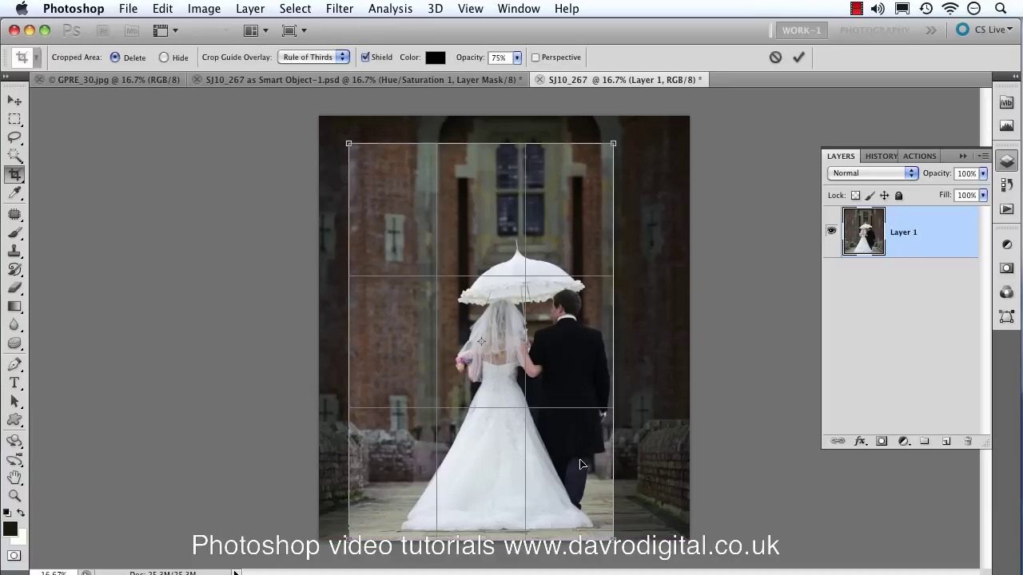
{"action": "left_click_drag", "start_coordinate": [435, 316], "coordinate": [459, 319]}
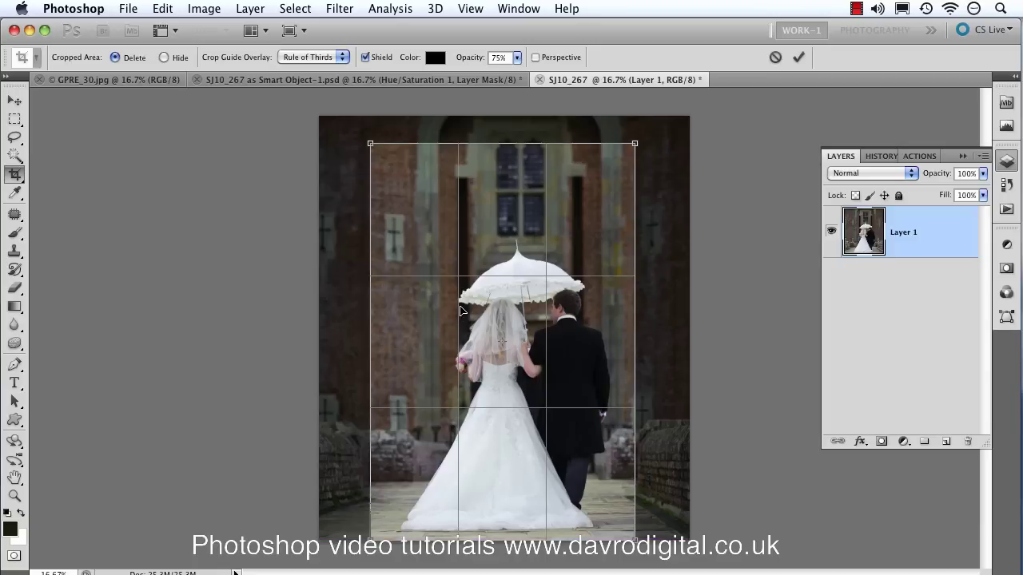
Preview the crop frame with the None and Grid guide overlays, and restore the Rule of Thirds overlay
{"action": "left_click", "coordinate": [311, 59]}
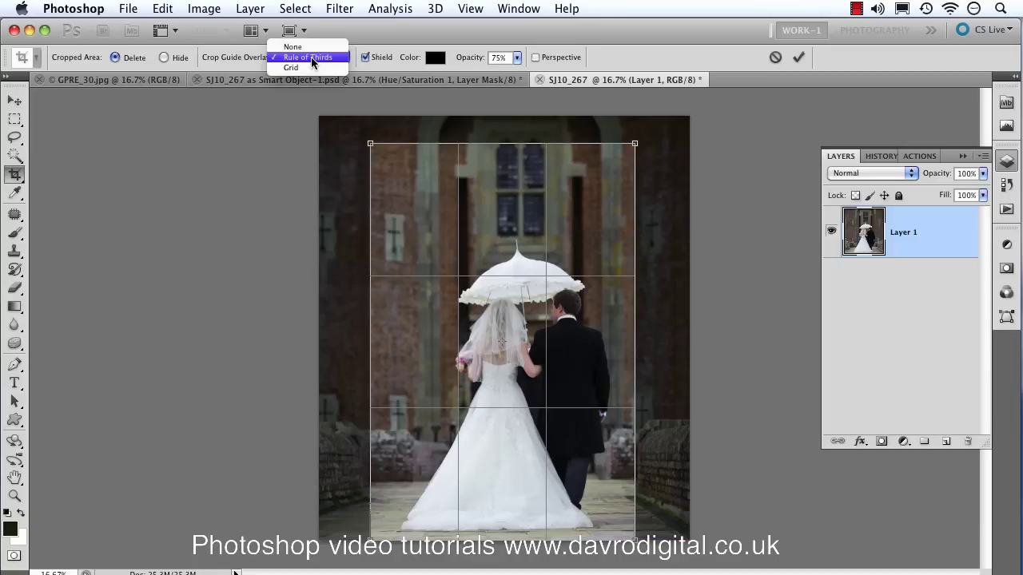
{"action": "left_click", "coordinate": [316, 46]}
{"action": "left_click", "coordinate": [315, 56]}
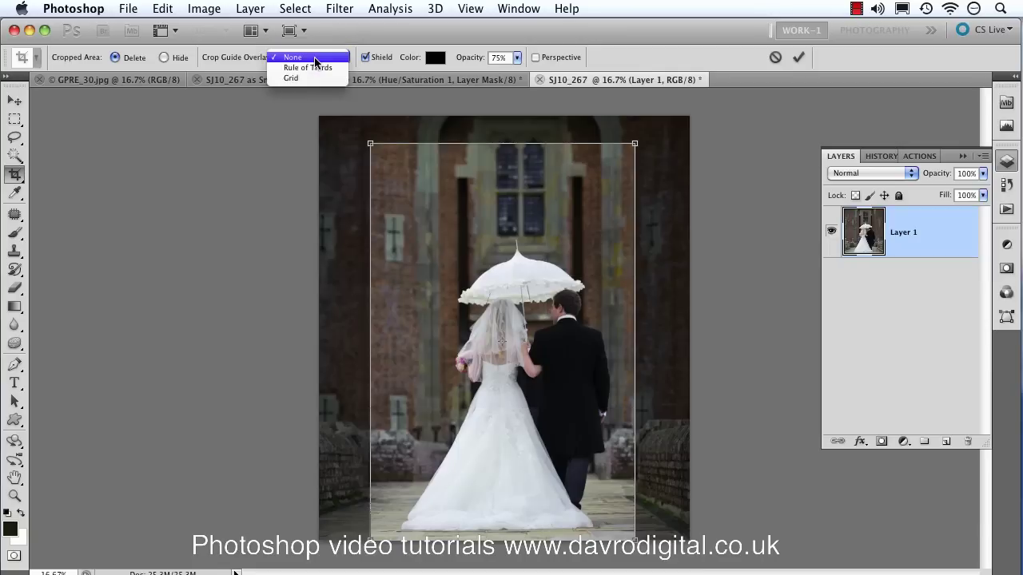
{"action": "left_click", "coordinate": [313, 81]}
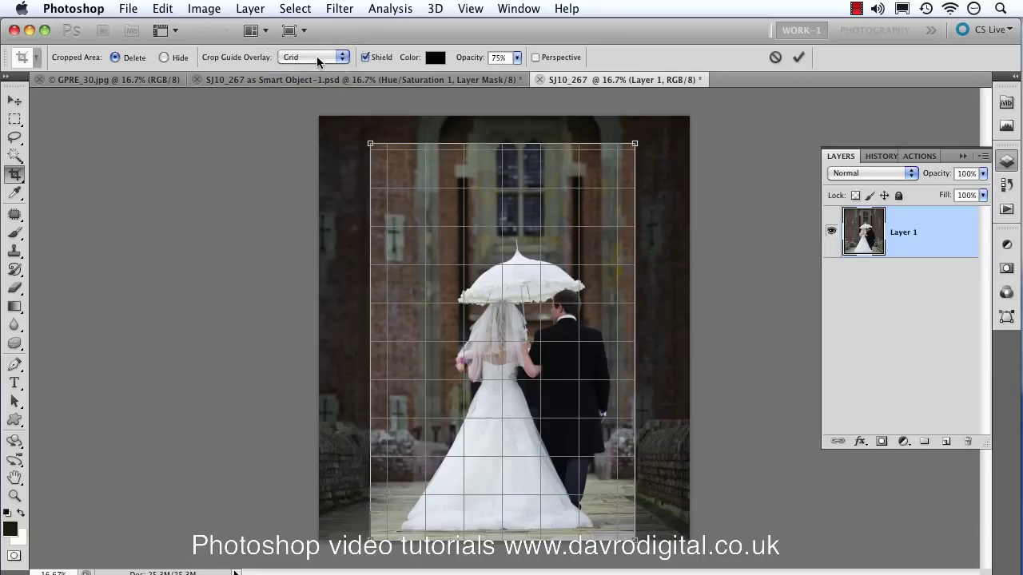
{"action": "left_click", "coordinate": [317, 56]}
{"action": "left_click", "coordinate": [324, 49]}
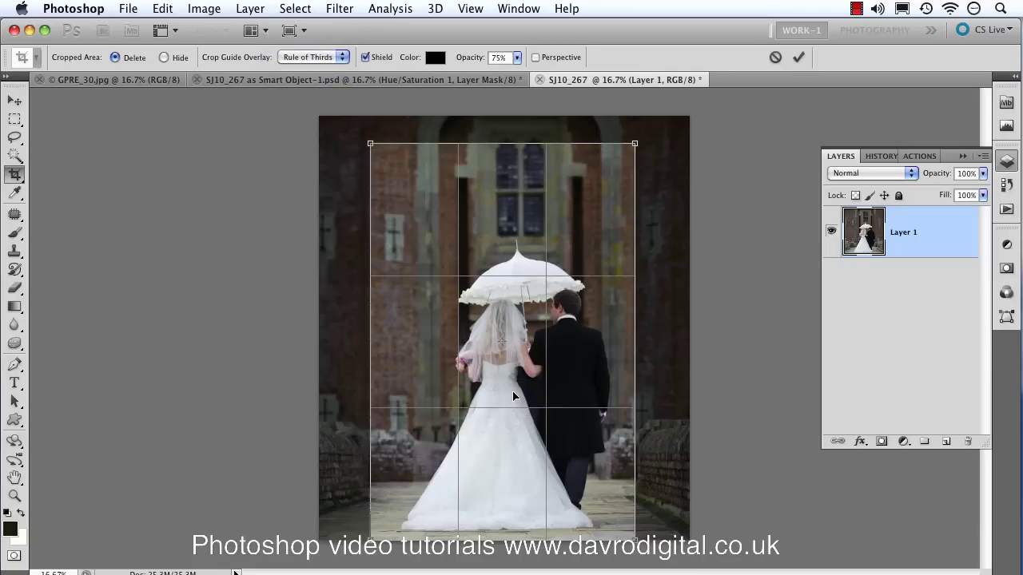
Apply the crop to the SJ10_267 copy and check its pixel dimensions, document size and resolution
{"action": "key", "text": "Return"}
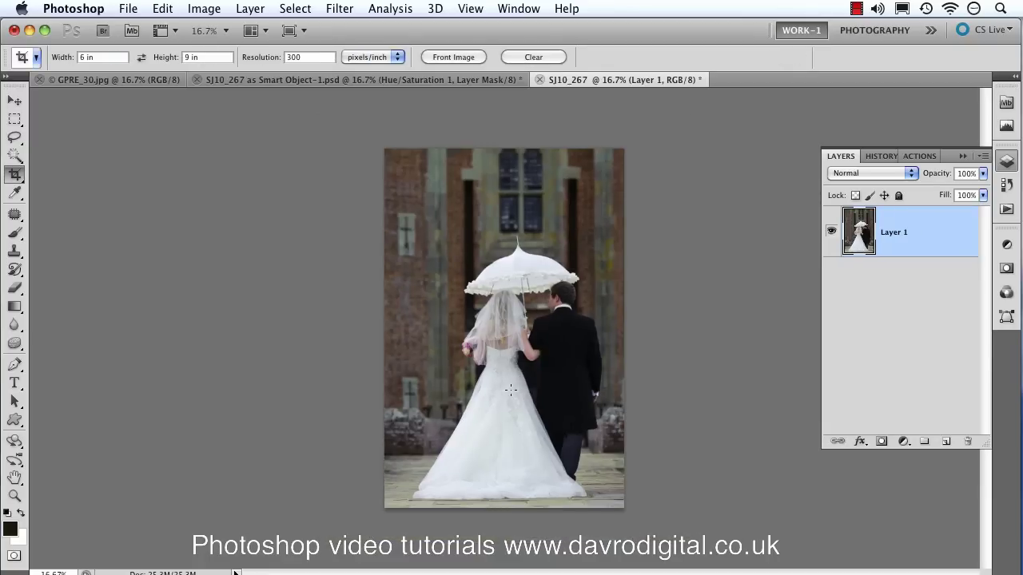
{"action": "left_click", "coordinate": [200, 9]}
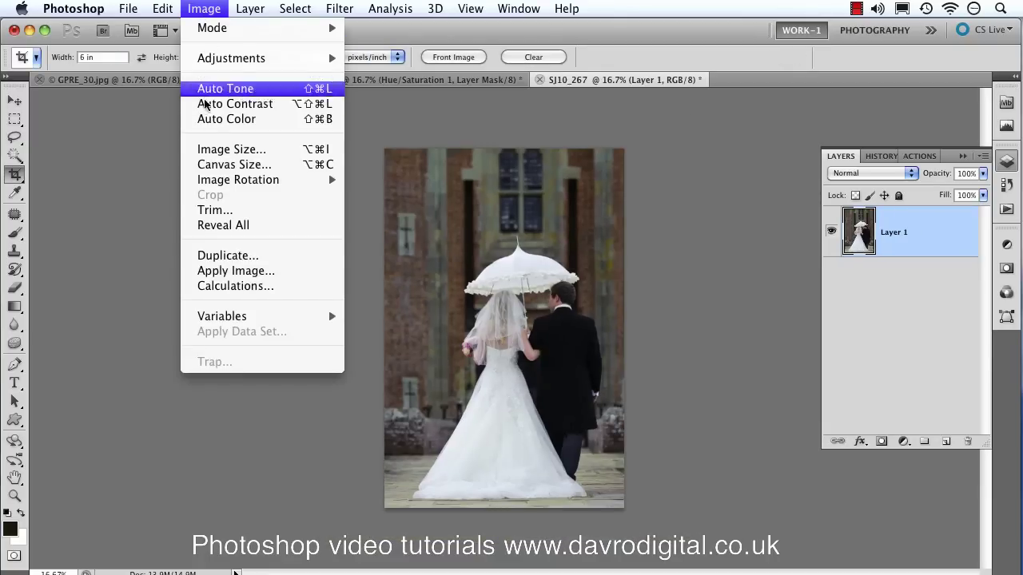
{"action": "left_click", "coordinate": [211, 151]}
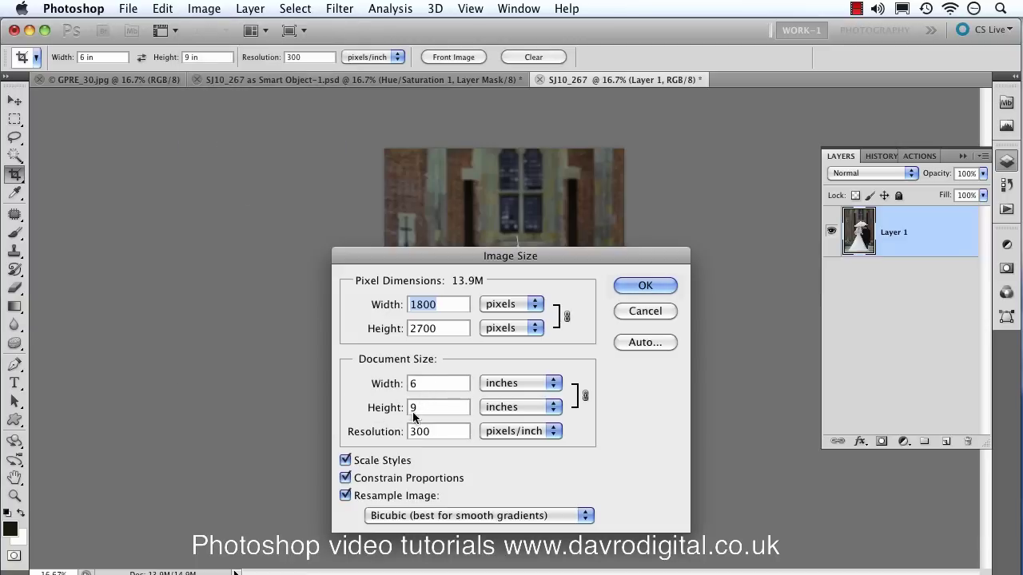
{"action": "left_click", "coordinate": [643, 286]}
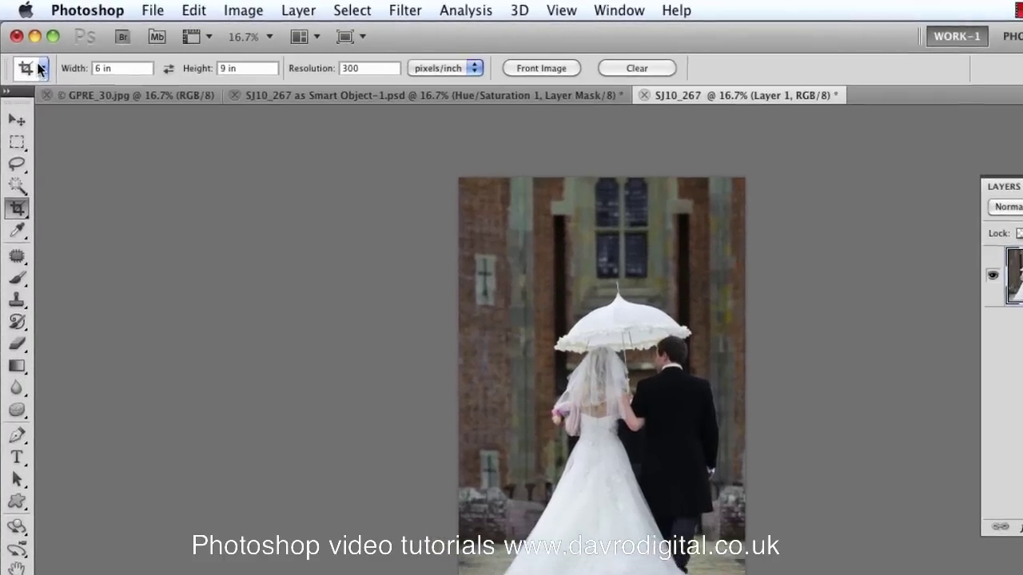
Save the current crop settings as a new tool preset named "Crop 6 in x 9 in 300px" and check it in the preset list
{"action": "left_click", "coordinate": [34, 57]}
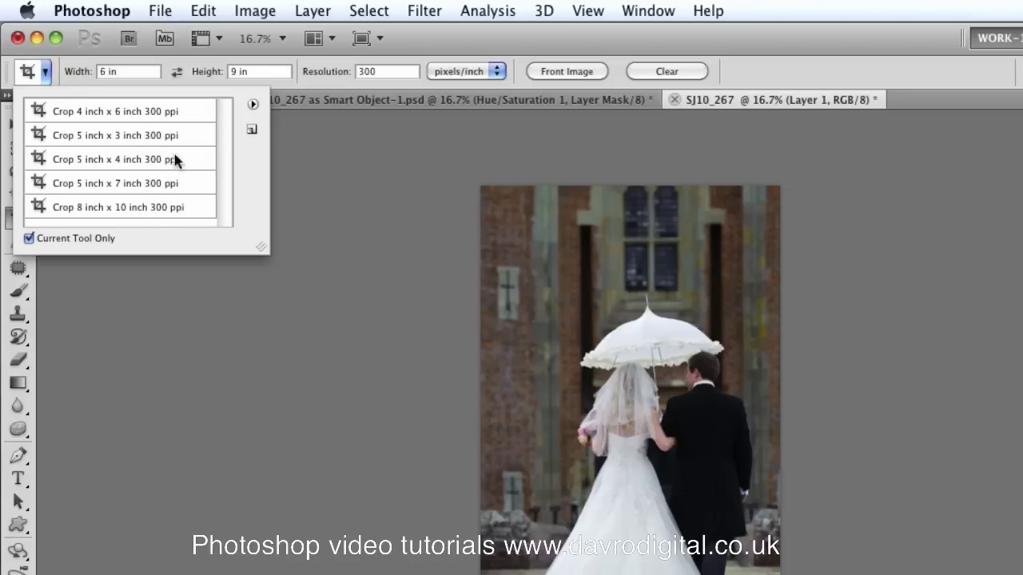
{"action": "left_click", "coordinate": [254, 105]}
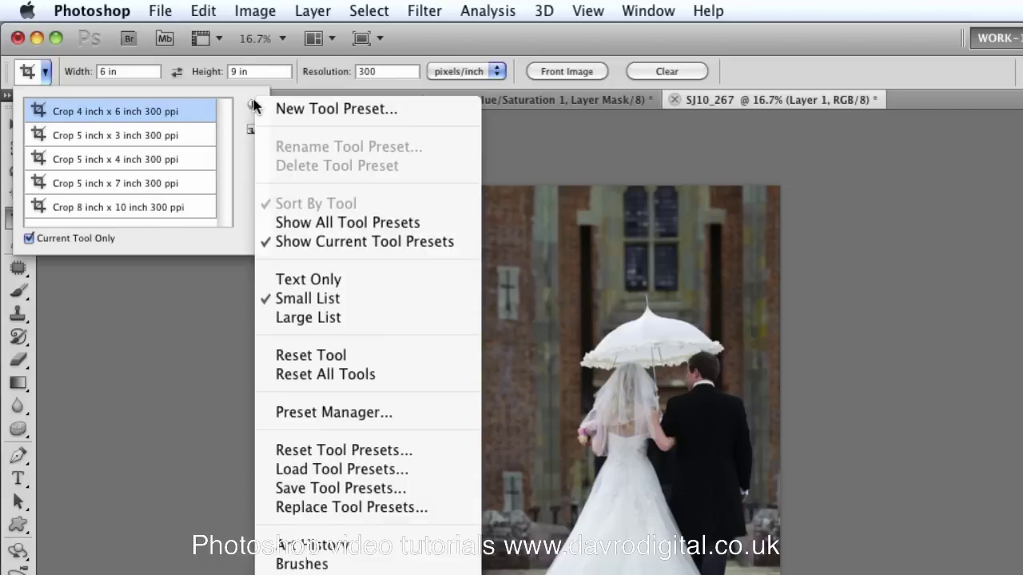
{"action": "left_click", "coordinate": [306, 110]}
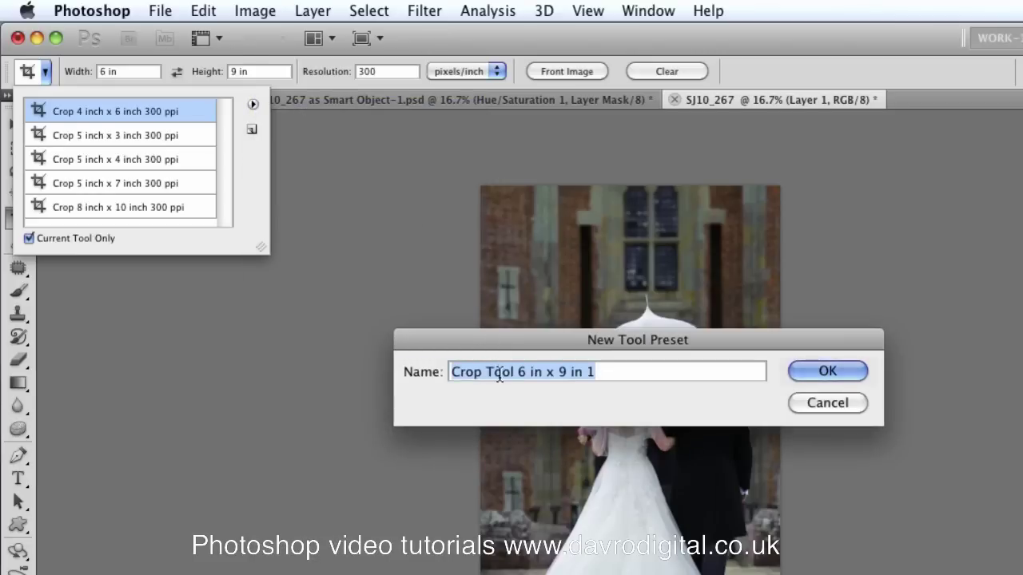
{"action": "left_click", "coordinate": [485, 374]}
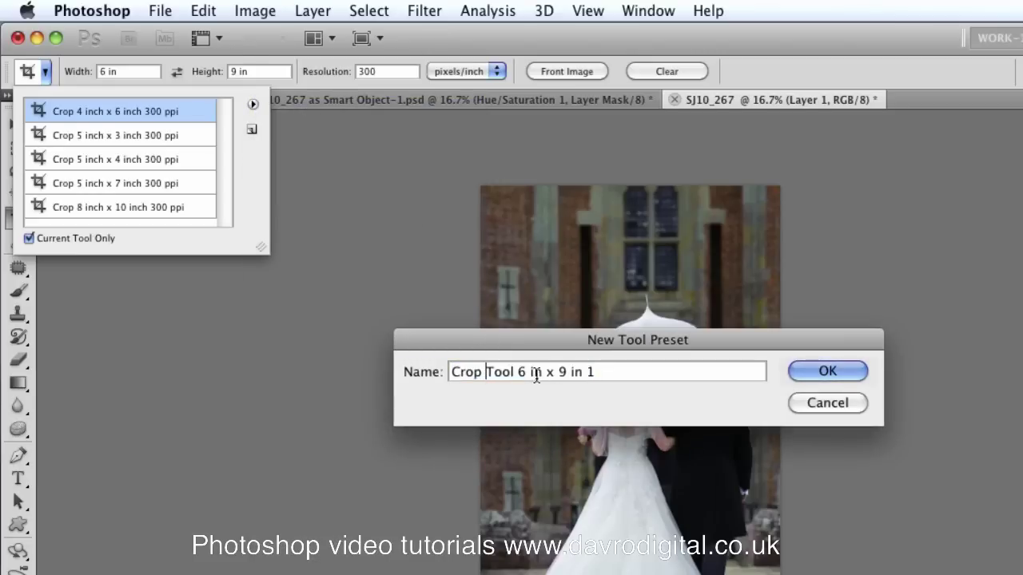
{"action": "key", "text": "Delete"}
{"action": "key", "text": "Delete"}
{"action": "key", "text": "Delete"}
{"action": "key", "text": "Delete"}
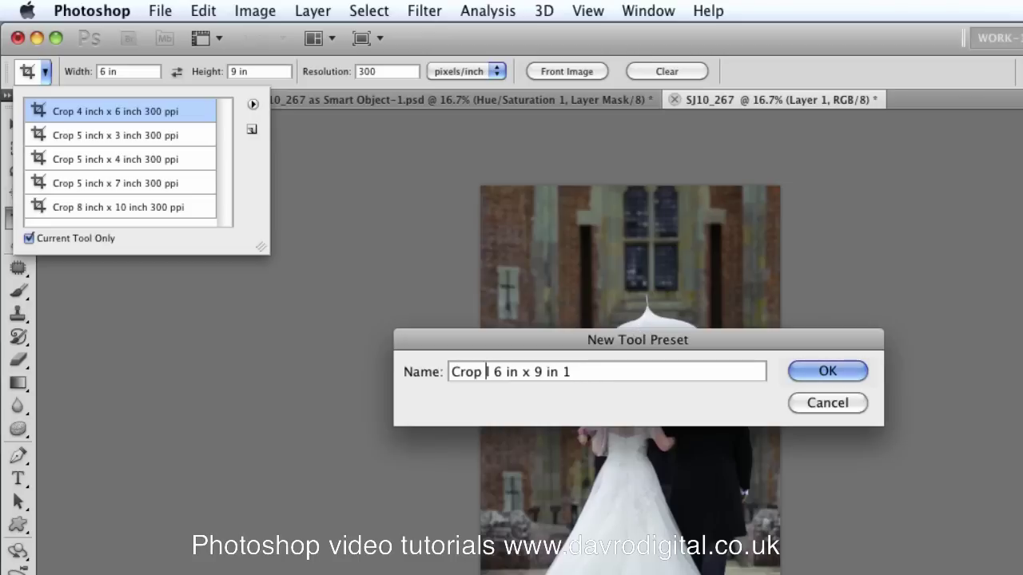
{"action": "key", "text": "Delete"}
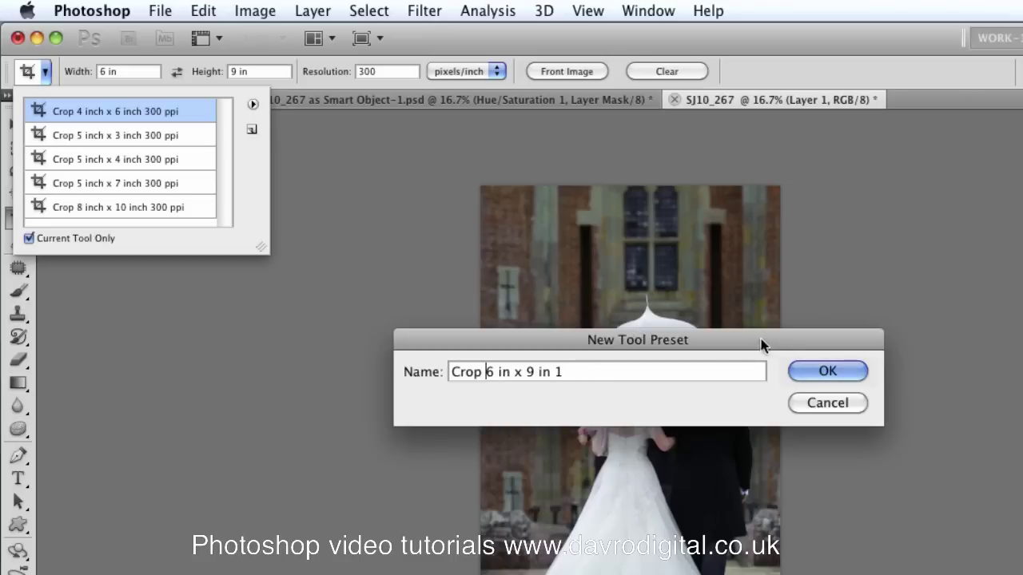
{"action": "left_click", "coordinate": [600, 372]}
{"action": "key", "text": "BackSpace"}
{"action": "type", "text": "300px"}
{"action": "left_click", "coordinate": [825, 373]}
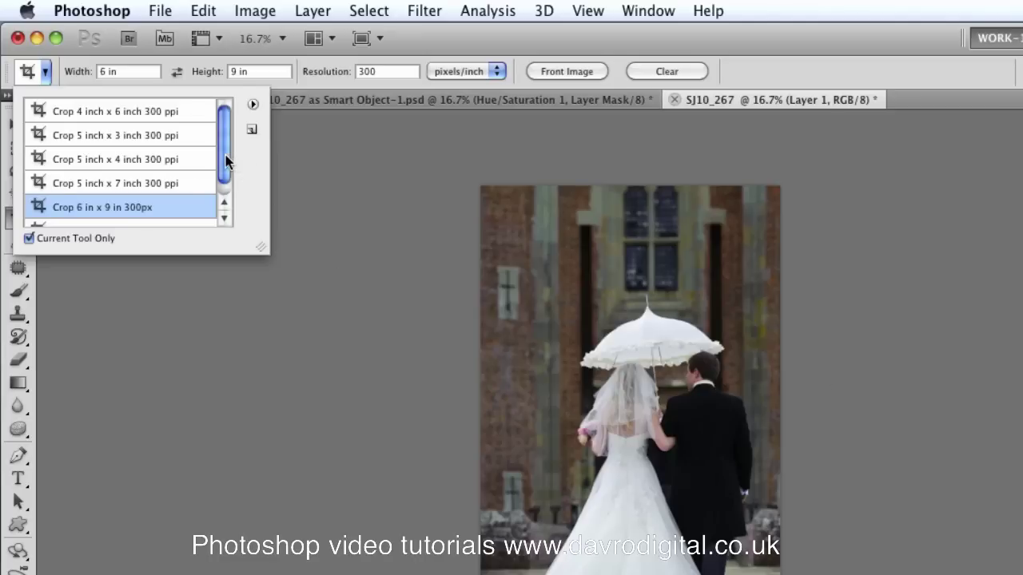
{"action": "left_click_drag", "start_coordinate": [225, 160], "coordinate": [226, 174]}
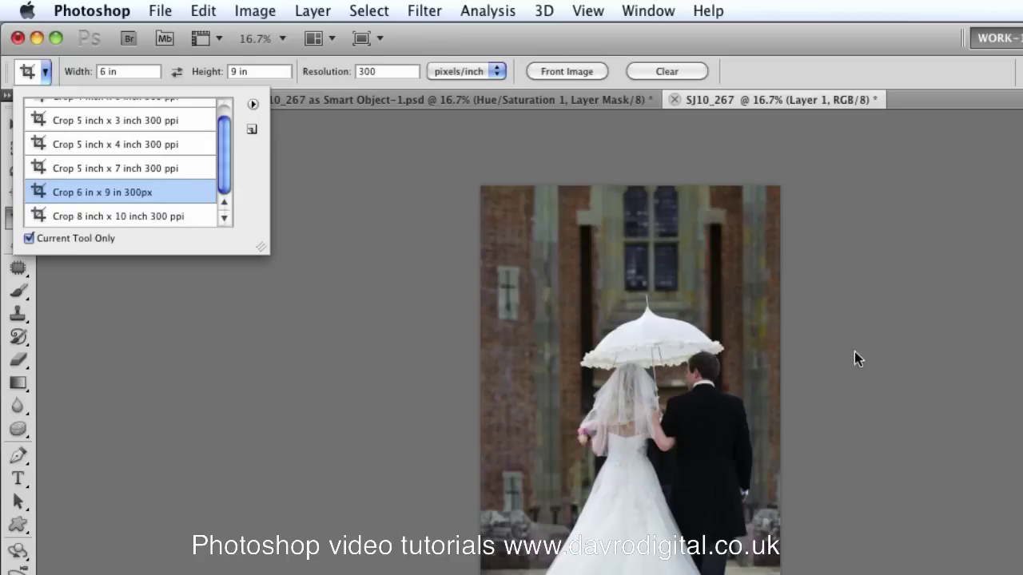
{"action": "left_click", "coordinate": [312, 193]}
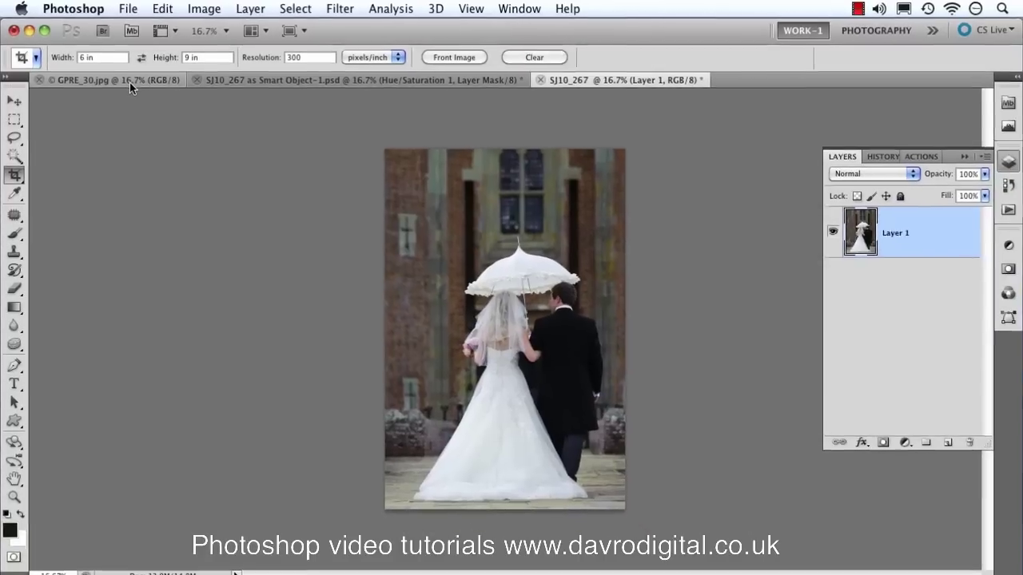
Switch to the open GPRE_30.jpg photo of the couple on the bench
{"action": "left_click", "coordinate": [150, 95]}
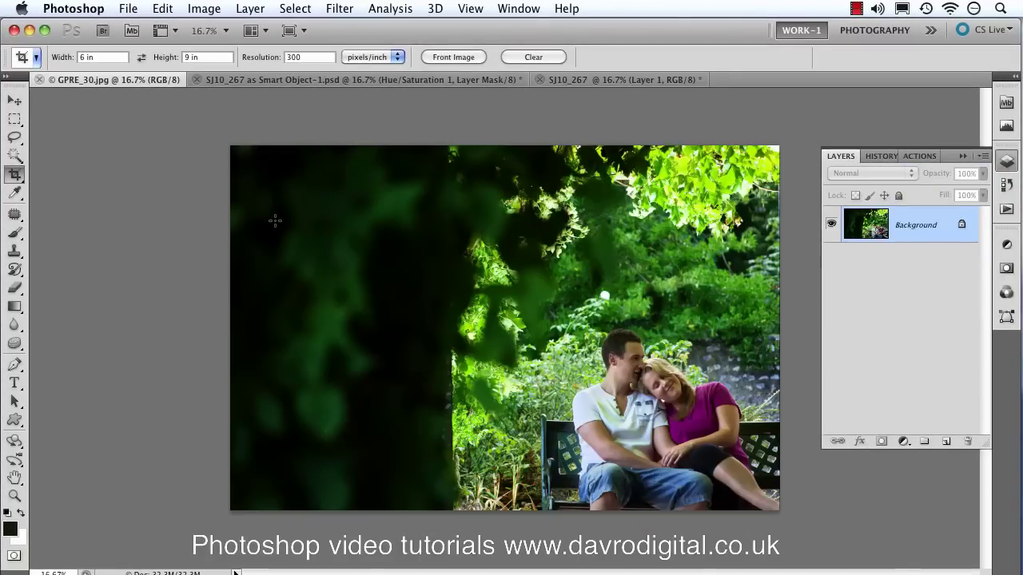
{"action": "left_click_drag", "start_coordinate": [273, 173], "coordinate": [418, 391]}
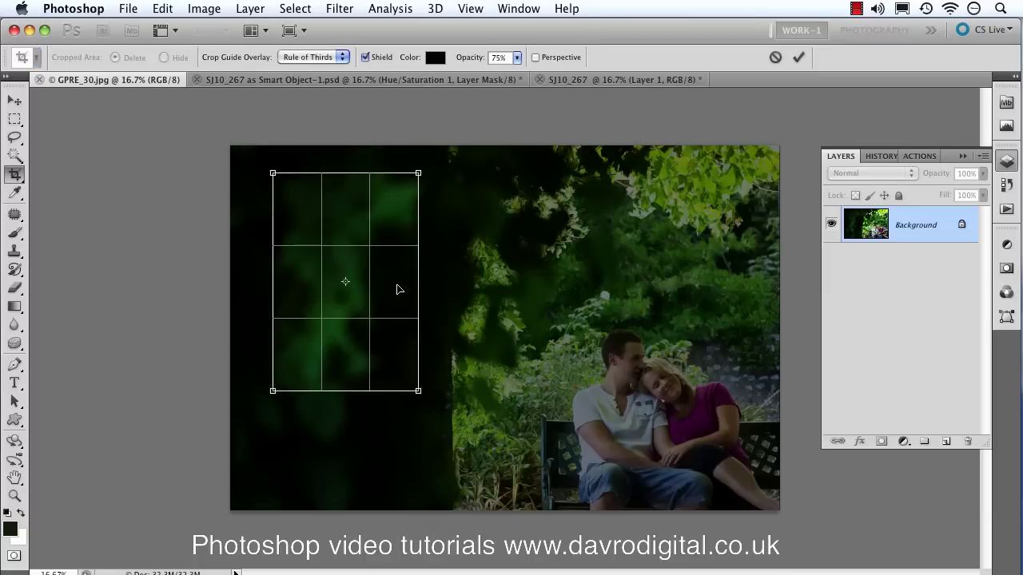
{"action": "right_click", "coordinate": [360, 334]}
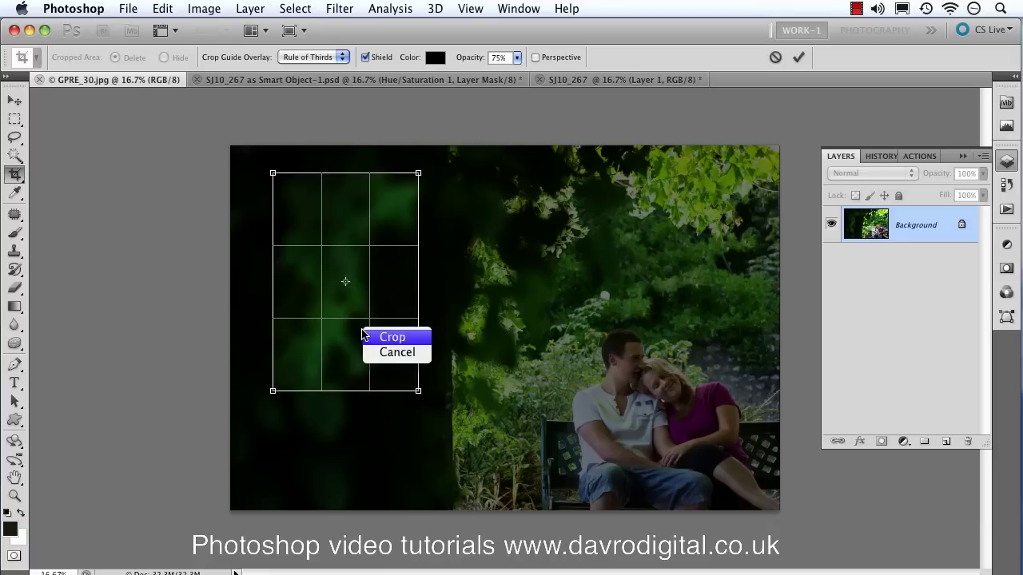
{"action": "key", "text": "Escape"}
{"action": "key", "text": "Escape"}
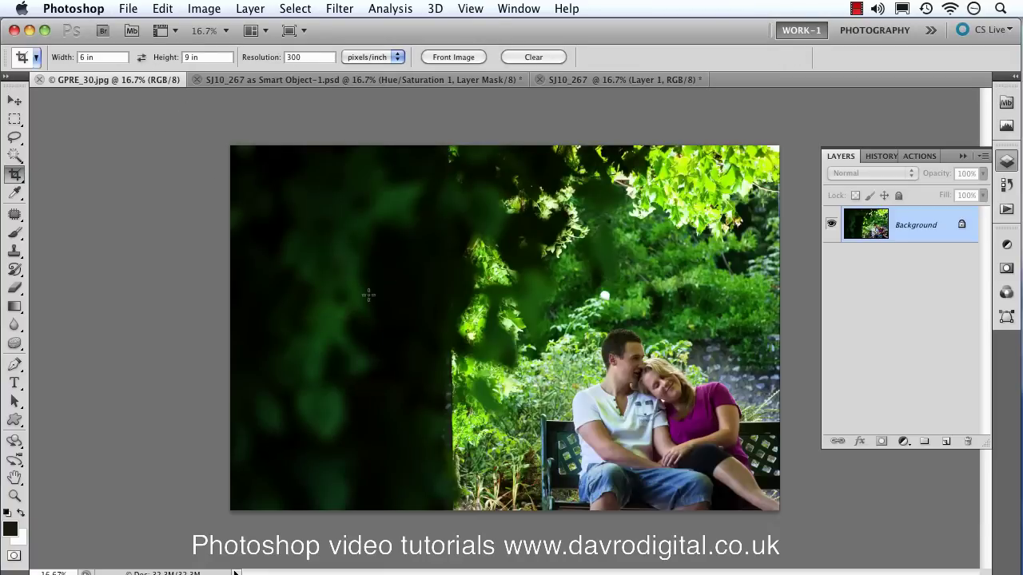
Swap the crop dimensions to 9 in wide by 6 in high and crop GPRE_30.jpg around the couple down to its lower-right corner
{"action": "left_click", "coordinate": [141, 60]}
{"action": "mouse_move", "coordinate": [312, 194]}
{"action": "left_mouse_down"}
{"action": "mouse_move", "coordinate": [456, 361]}
{"action": "mouse_move", "coordinate": [651, 448]}
{"action": "mouse_move", "coordinate": [841, 470]}
{"action": "mouse_move", "coordinate": [863, 504]}
{"action": "left_mouse_up"}
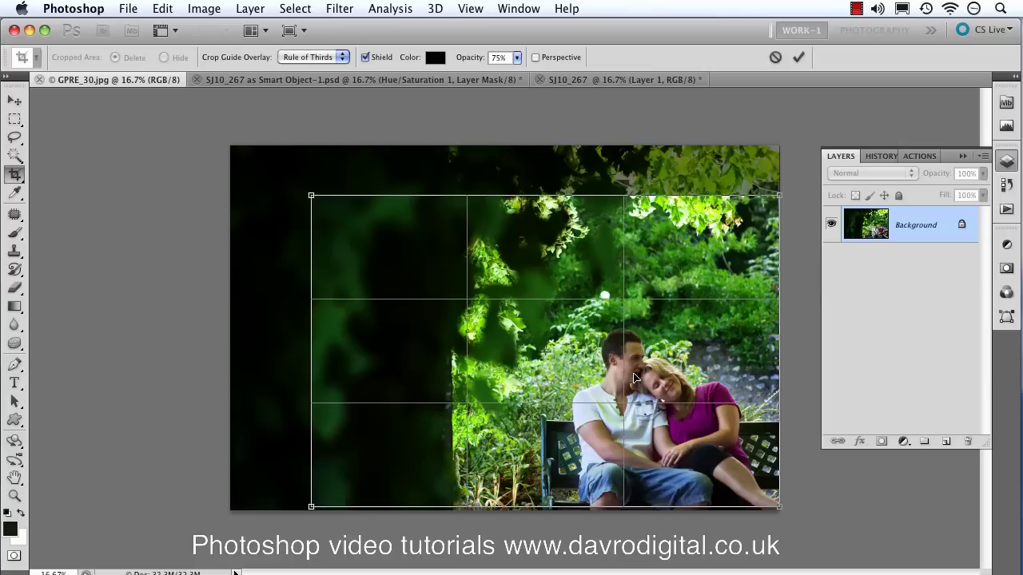
{"action": "left_click_drag", "start_coordinate": [635, 380], "coordinate": [639, 378]}
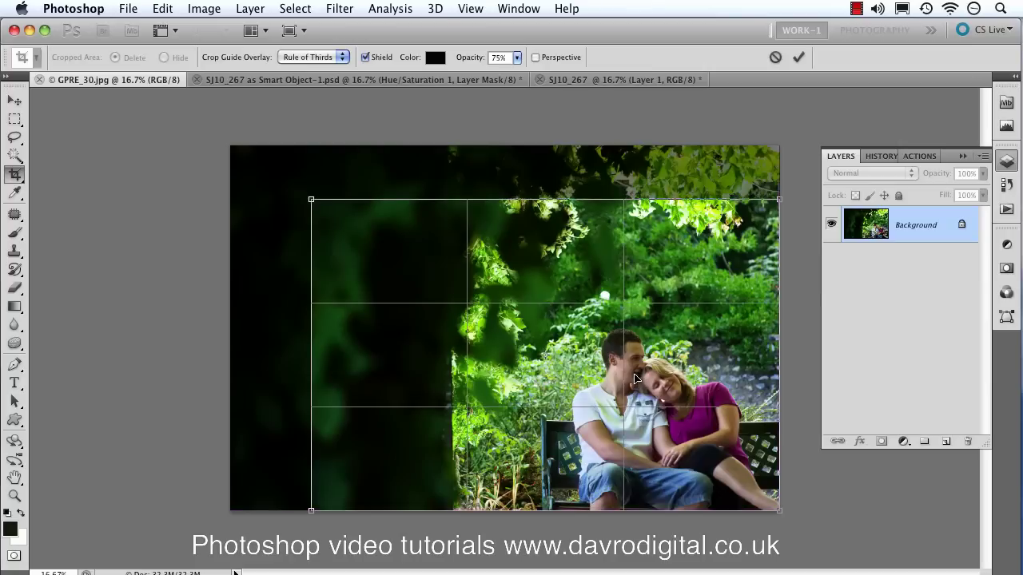
{"action": "key", "text": "Return"}
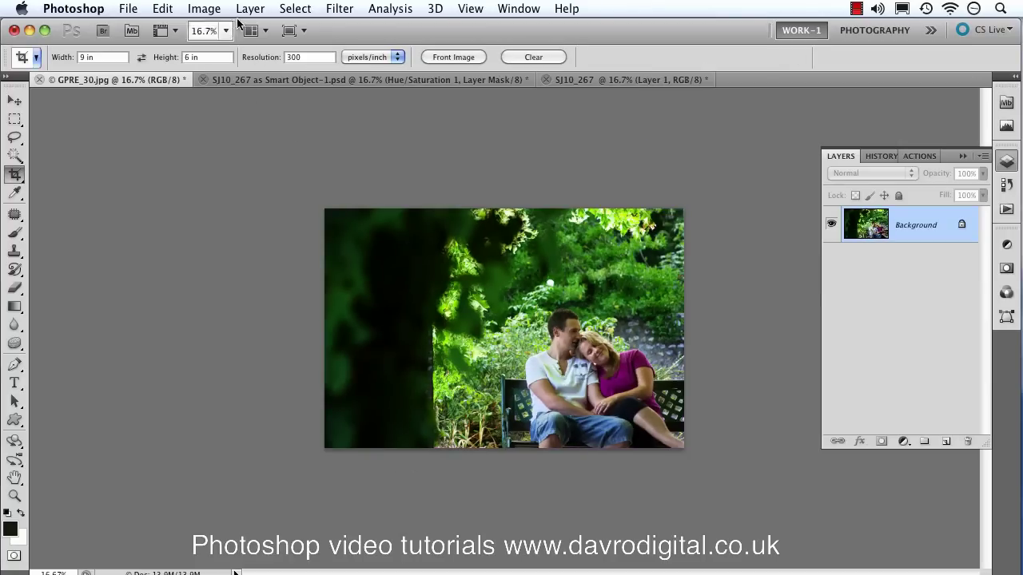
Check the cropped photo's pixel dimensions, document size and resolution, leaving them as they are
{"action": "left_click", "coordinate": [208, 9]}
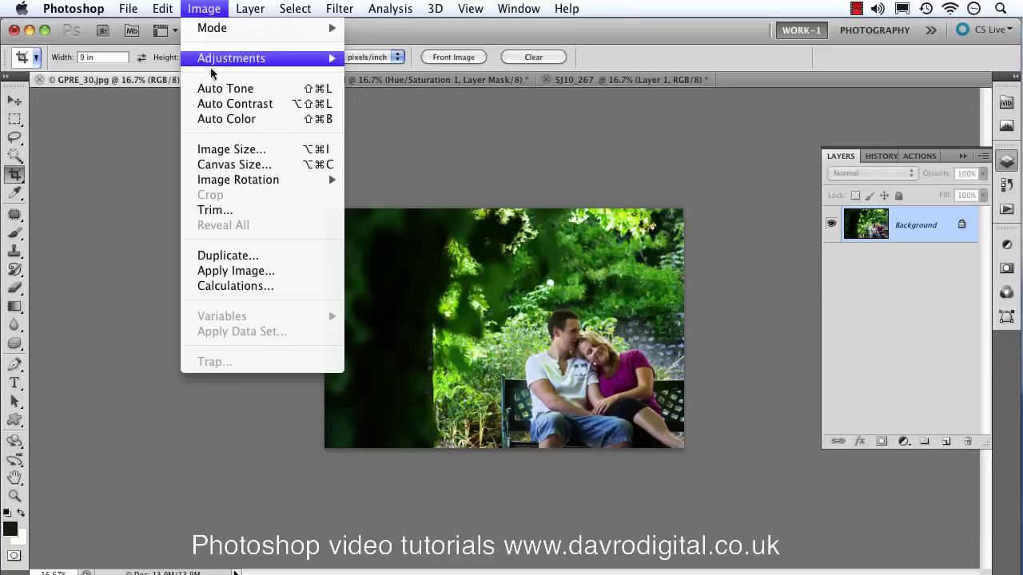
{"action": "left_click", "coordinate": [214, 150]}
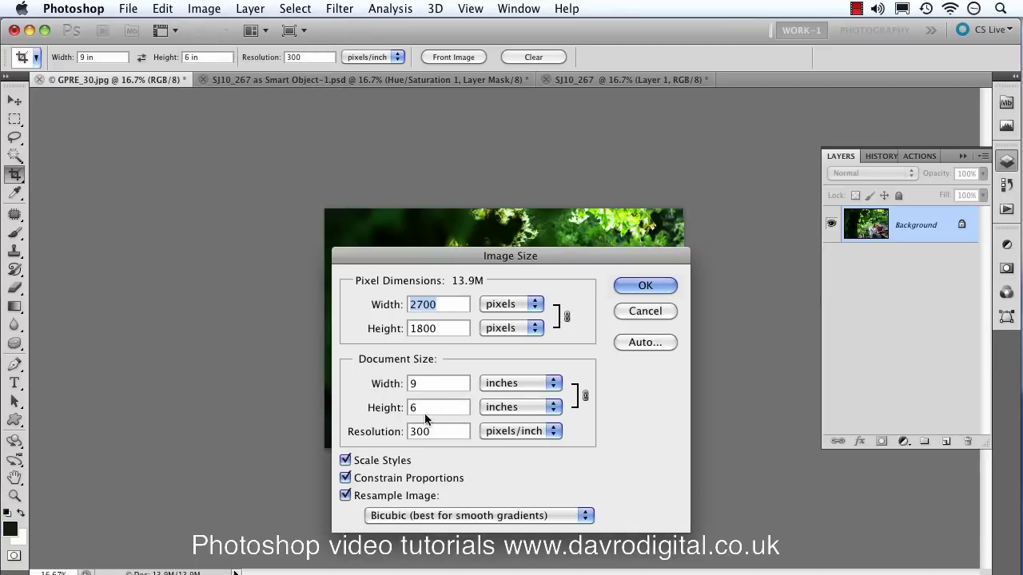
{"action": "left_click", "coordinate": [640, 314]}
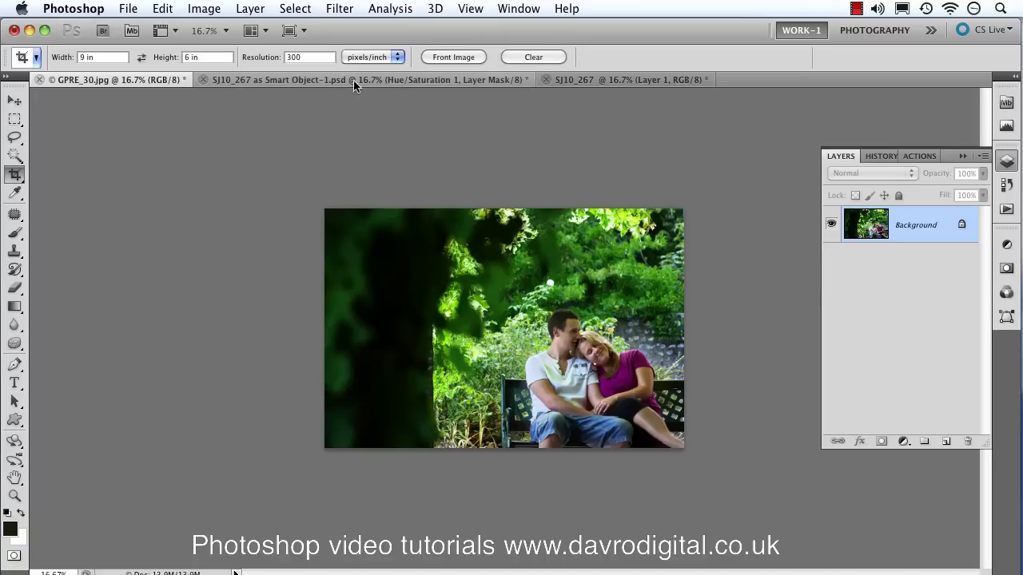
Clear the crop settings and set the crop to 1024 px wide by 768 px high at 72 pixels/inch
{"action": "left_click", "coordinate": [537, 56]}
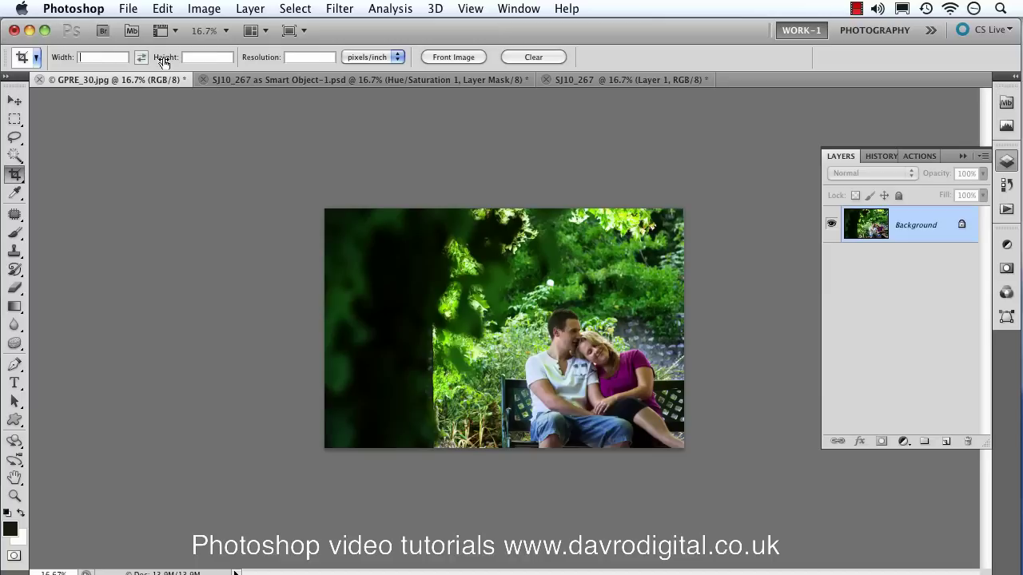
{"action": "type", "text": "1024"}
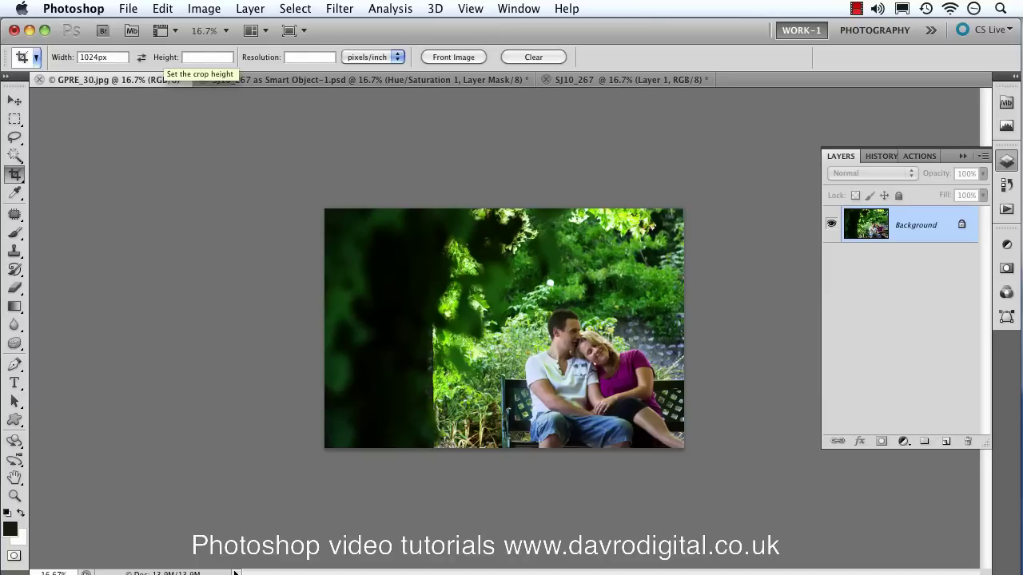
{"action": "key", "text": "Tab"}
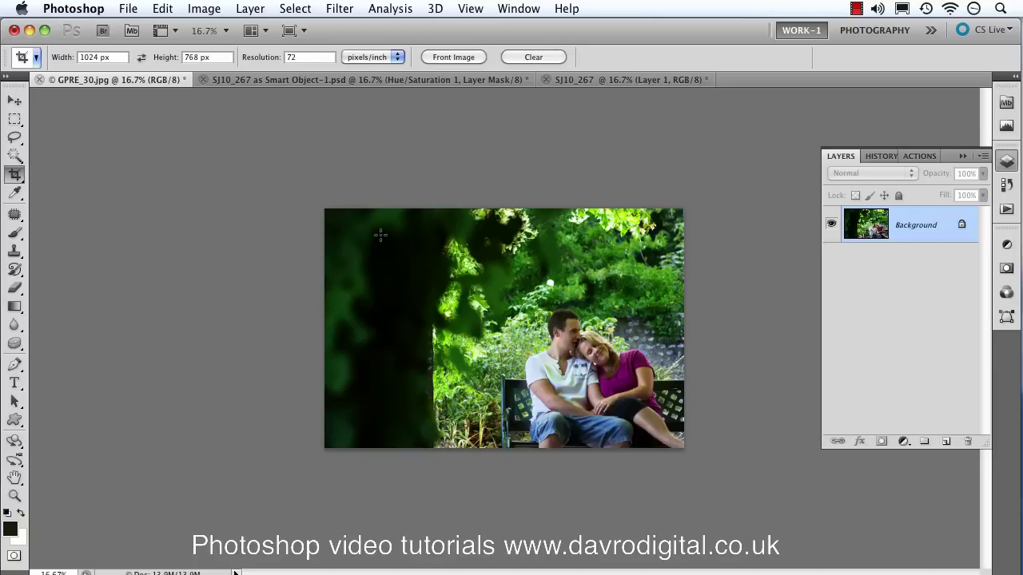
Draw a crop frame around the couple, align it with the photo's lower-right corner and apply the crop
{"action": "left_click_drag", "start_coordinate": [390, 235], "coordinate": [673, 450]}
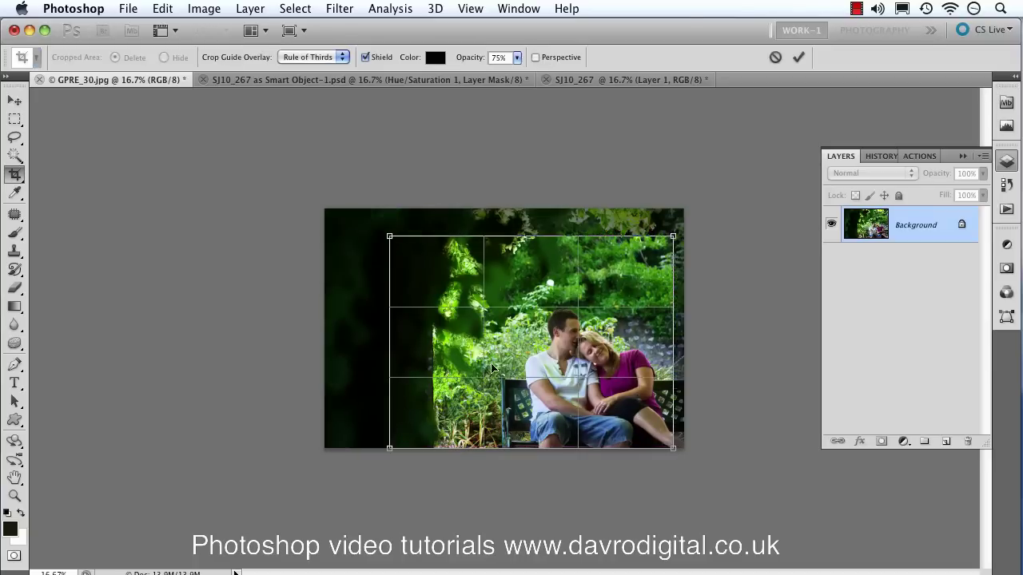
{"action": "left_click_drag", "start_coordinate": [483, 352], "coordinate": [494, 349]}
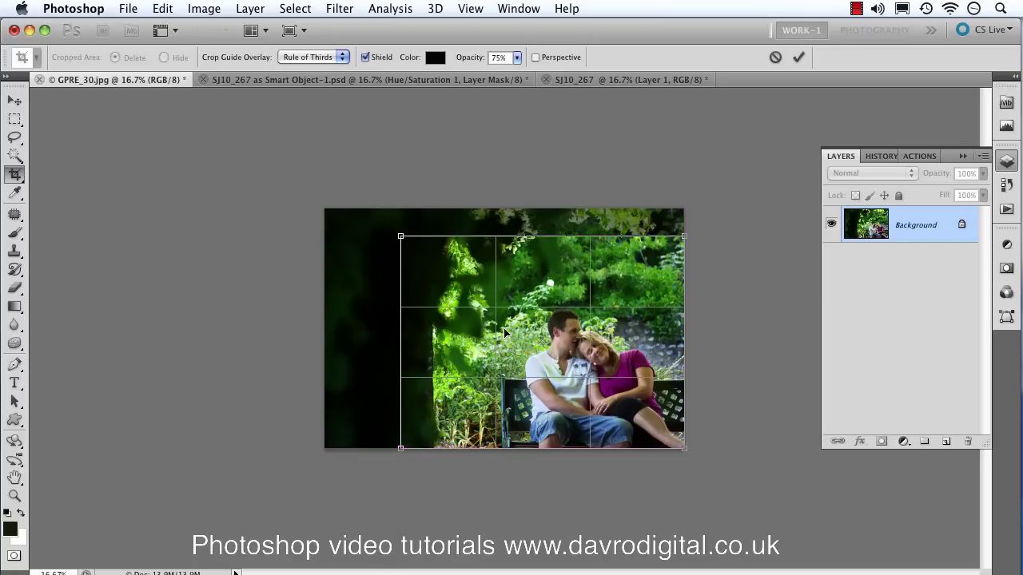
{"action": "key", "text": "super+plus"}
{"action": "key", "text": "super+plus"}
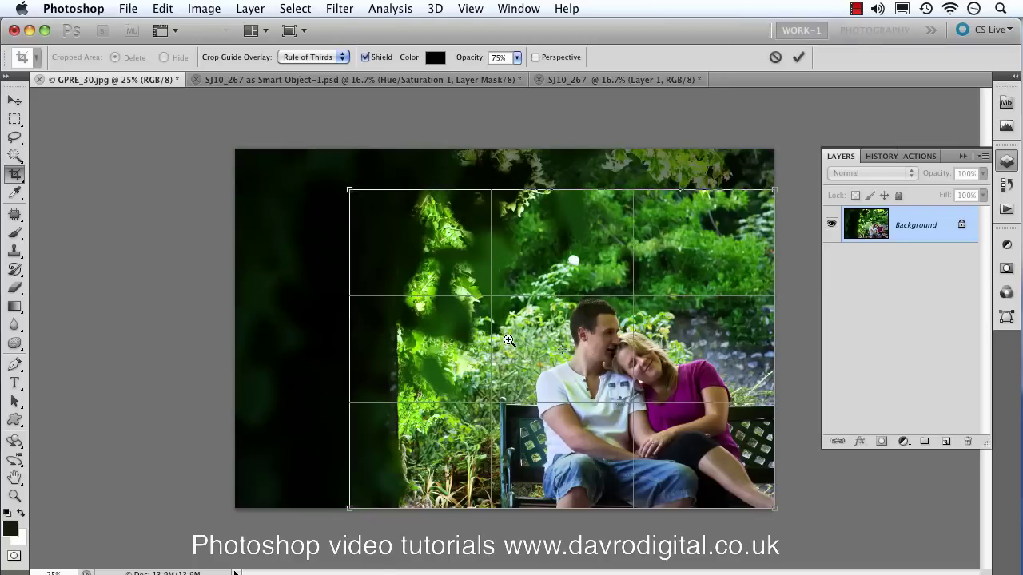
{"action": "key", "text": "Return"}
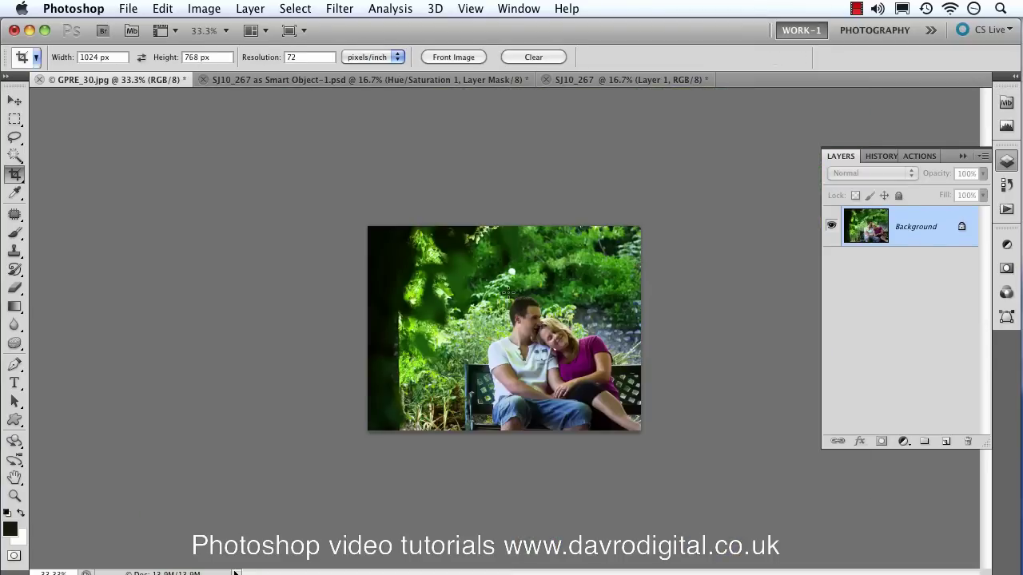
Check the image size of the 1024 x 768 px crop without changing it
{"action": "key", "text": "super+plus"}
{"action": "key", "text": "super+plus"}
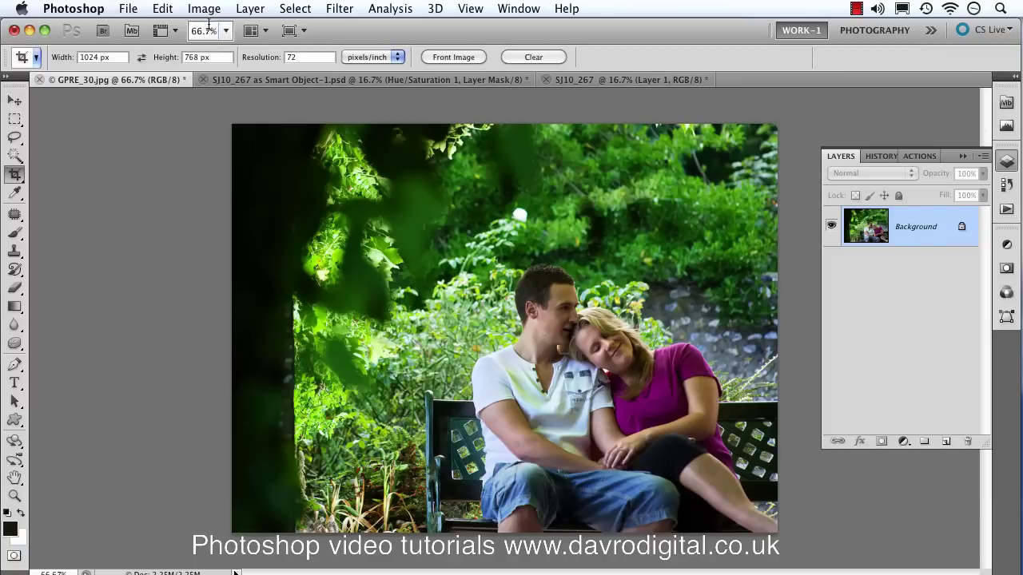
{"action": "left_click", "coordinate": [203, 9]}
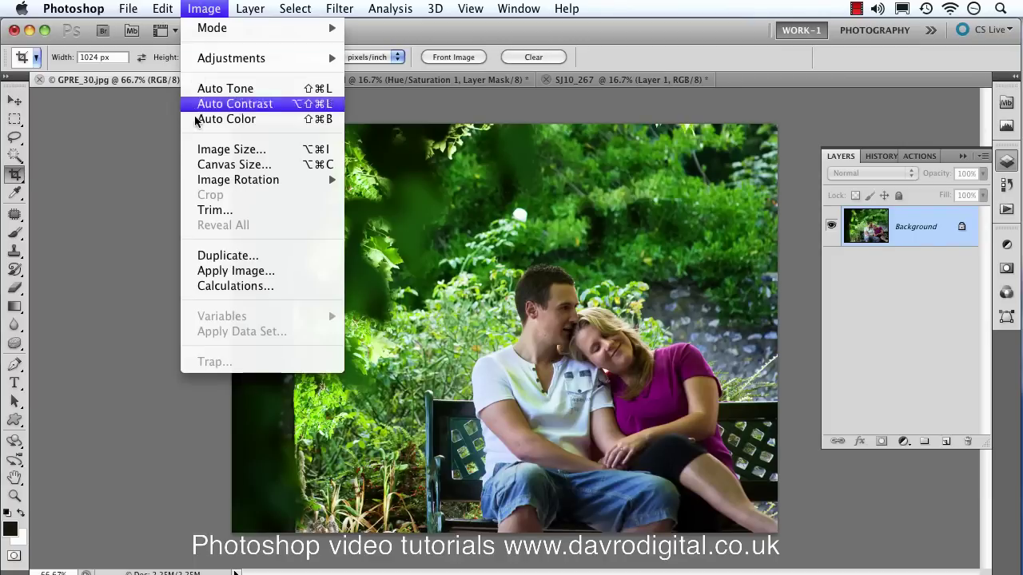
{"action": "left_click", "coordinate": [210, 150]}
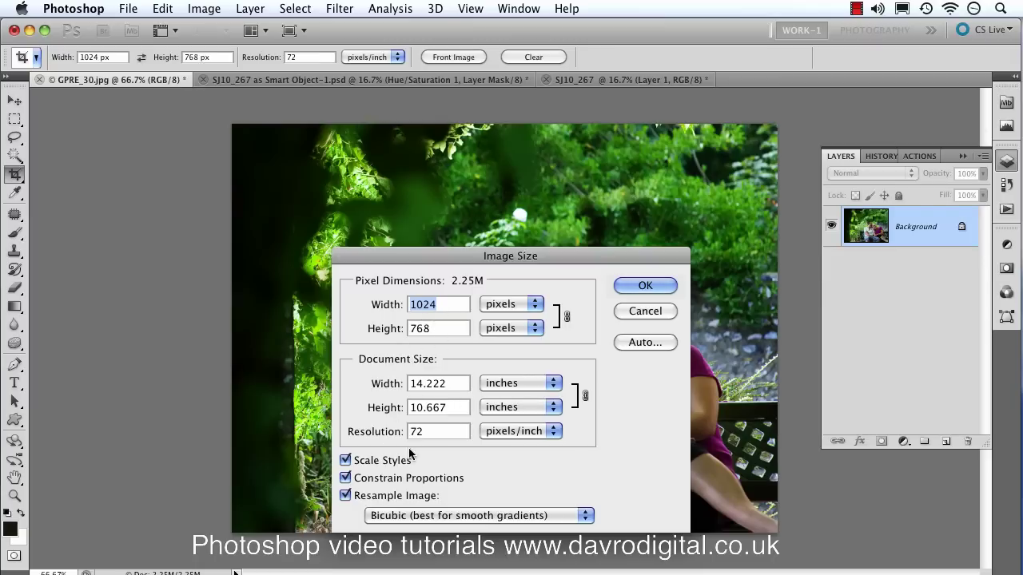
{"action": "left_click", "coordinate": [647, 312]}
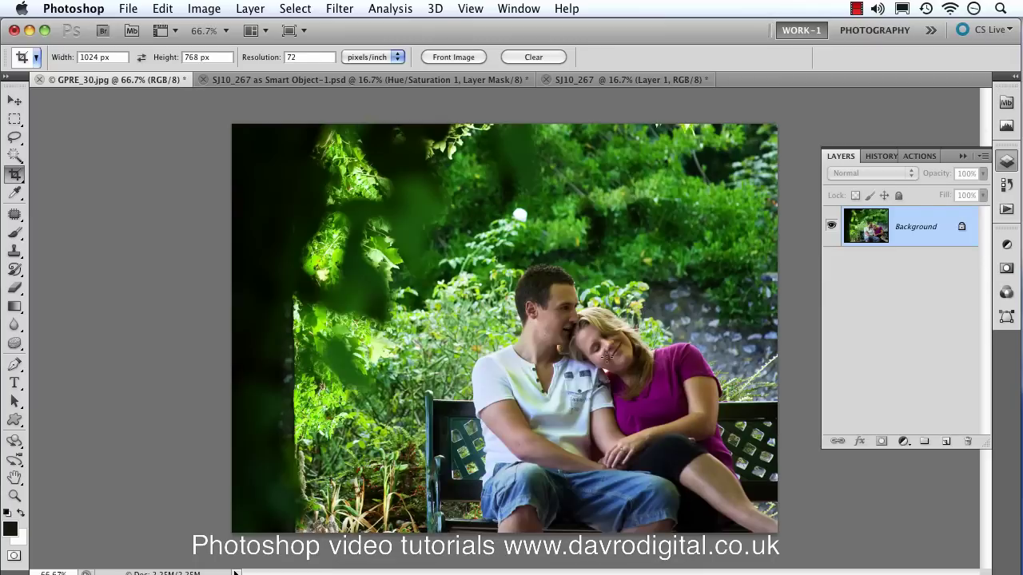
Save the current crop settings as a new tool preset named "Crop 1024 px x 768 px 72"
{"action": "left_click", "coordinate": [35, 57]}
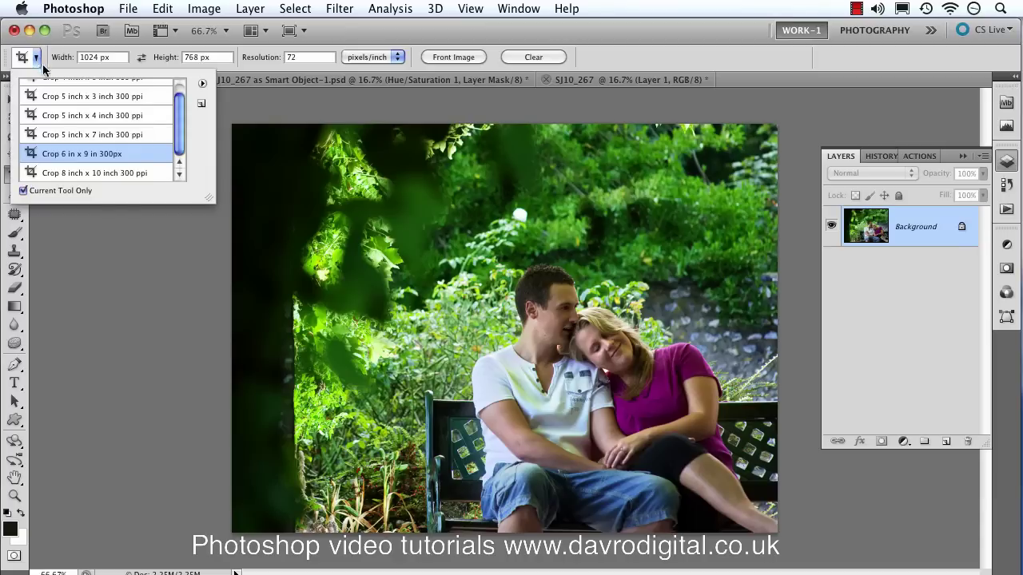
{"action": "left_click", "coordinate": [202, 83]}
{"action": "left_click", "coordinate": [202, 83]}
{"action": "left_click", "coordinate": [202, 83]}
{"action": "left_click", "coordinate": [209, 89]}
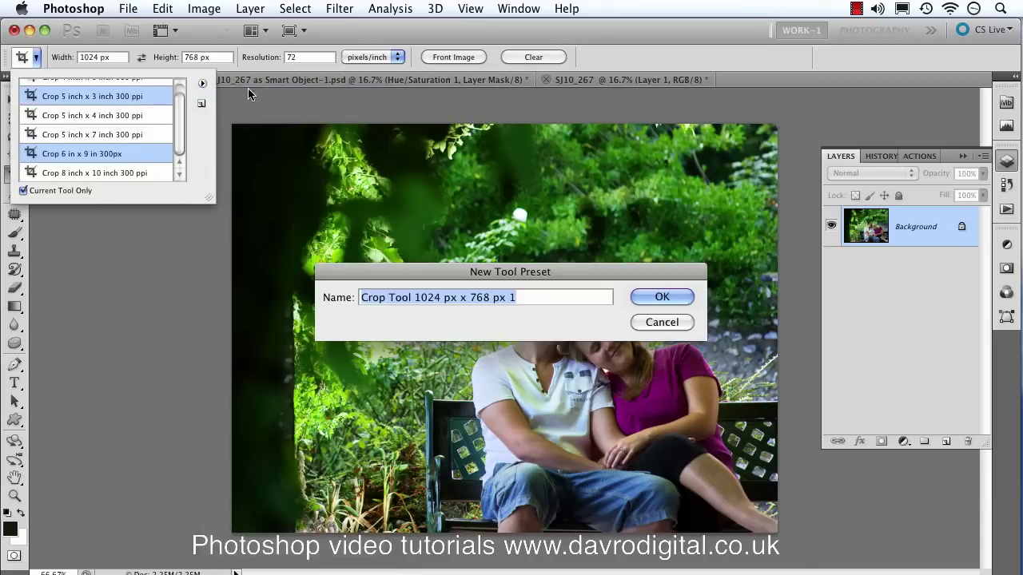
{"action": "left_click", "coordinate": [388, 297]}
{"action": "left_click_drag", "start_coordinate": [389, 297], "coordinate": [411, 297]}
{"action": "key", "text": "BackSpace"}
{"action": "key", "text": "BackSpace"}
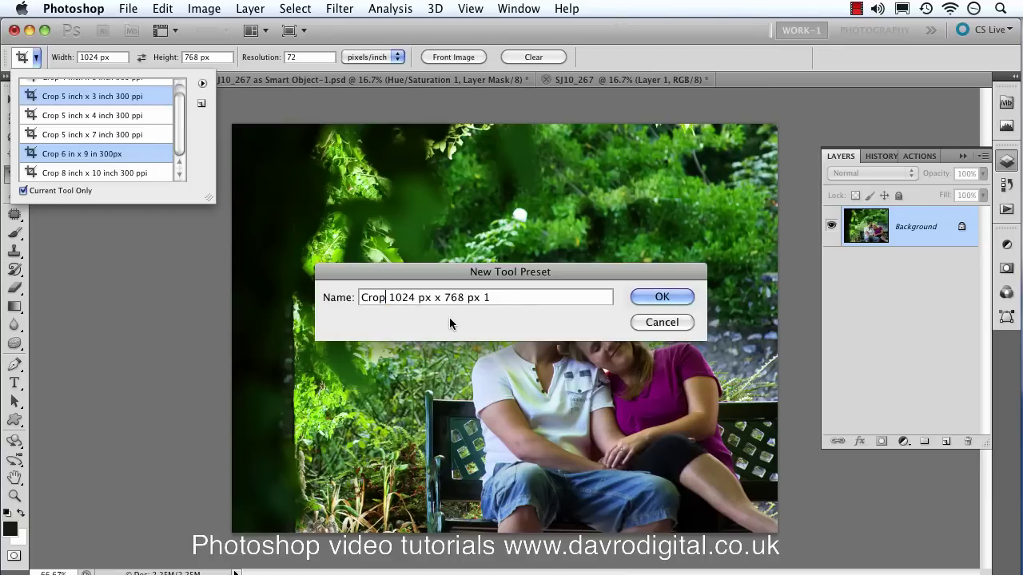
{"action": "left_click", "coordinate": [501, 297]}
{"action": "key", "text": "BackSpace"}
{"action": "type", "text": "72"}
{"action": "left_click", "coordinate": [661, 297]}
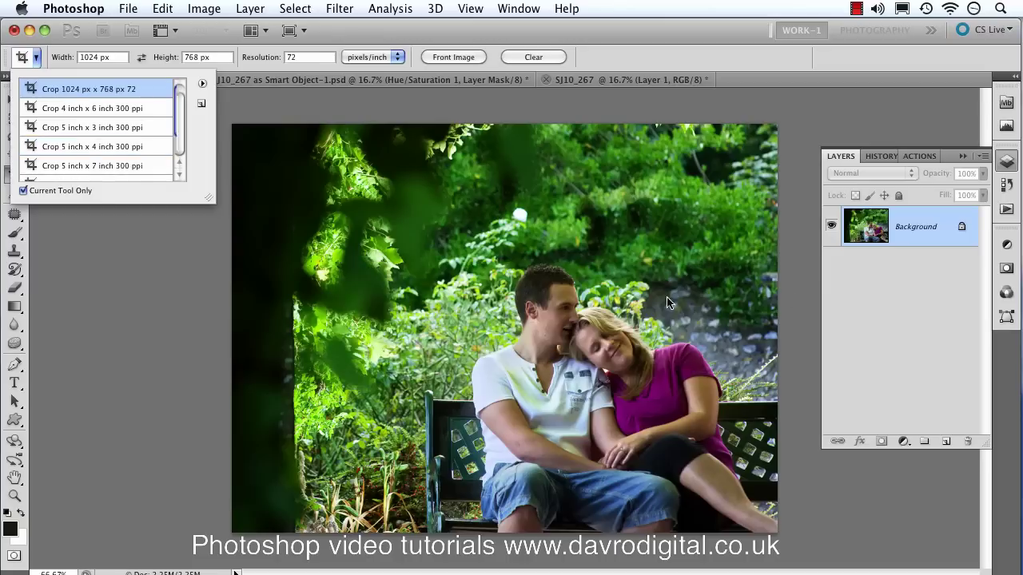
Examine the options for managing the "Crop 1024 px x 768 px 72" preset and close the preset list
{"action": "right_click", "coordinate": [151, 90]}
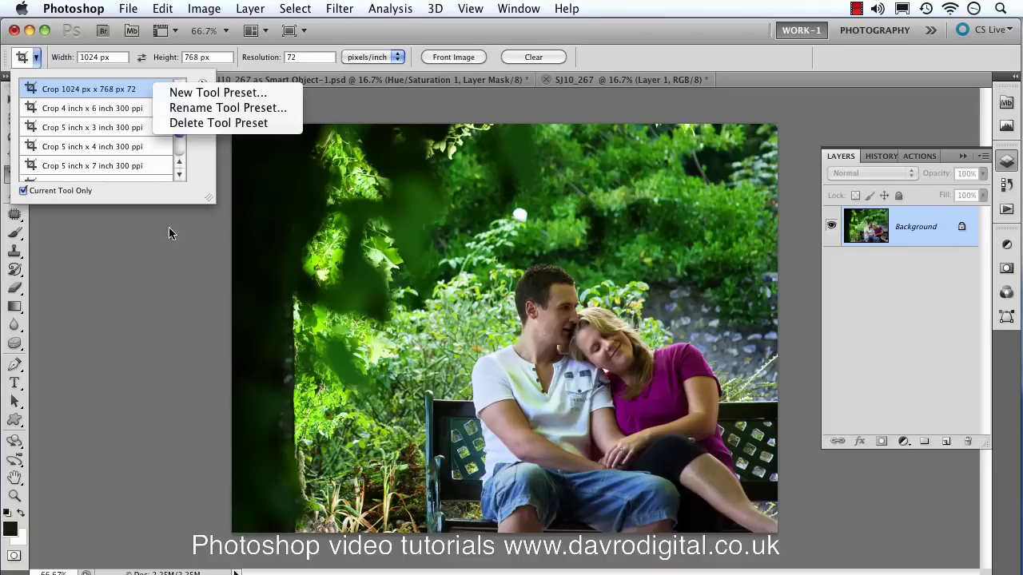
{"action": "left_click", "coordinate": [151, 257]}
{"action": "left_click", "coordinate": [276, 106]}
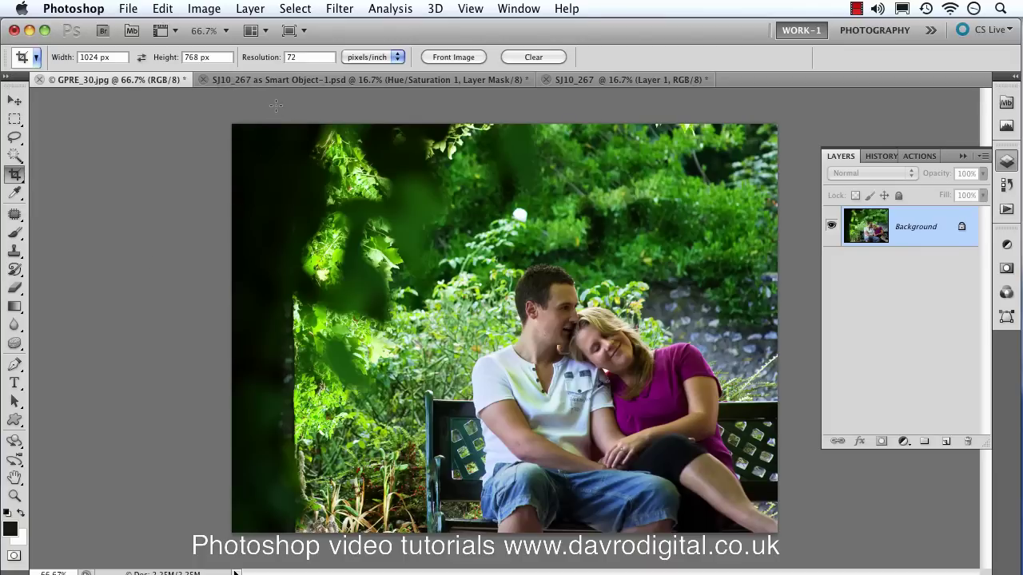
Clear the crop settings and load the "Crop 1024 px x 768 px 72" preset
{"action": "left_click", "coordinate": [535, 57]}
{"action": "left_click", "coordinate": [36, 59]}
{"action": "left_click", "coordinate": [68, 92]}
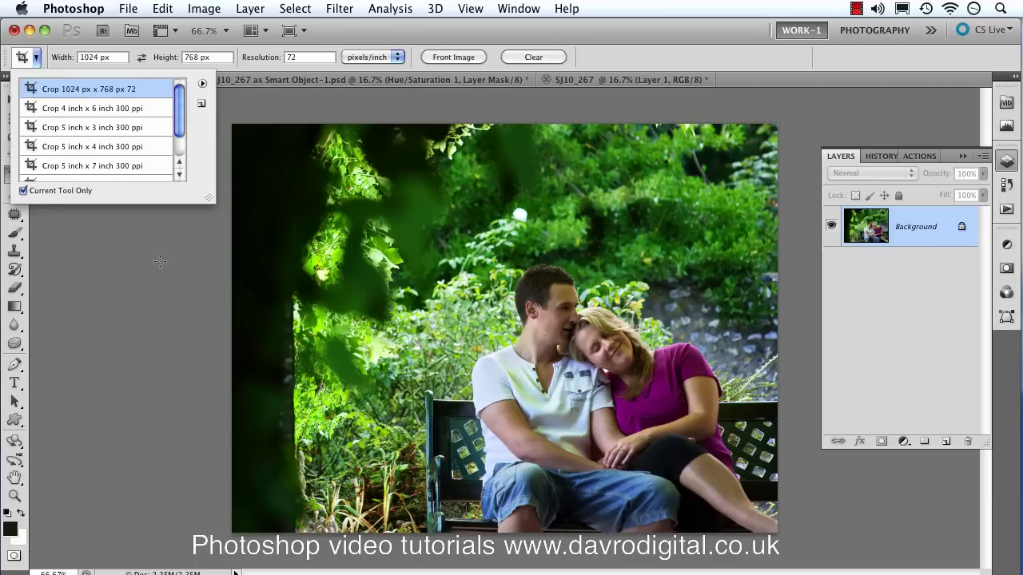
{"action": "left_click", "coordinate": [164, 228]}
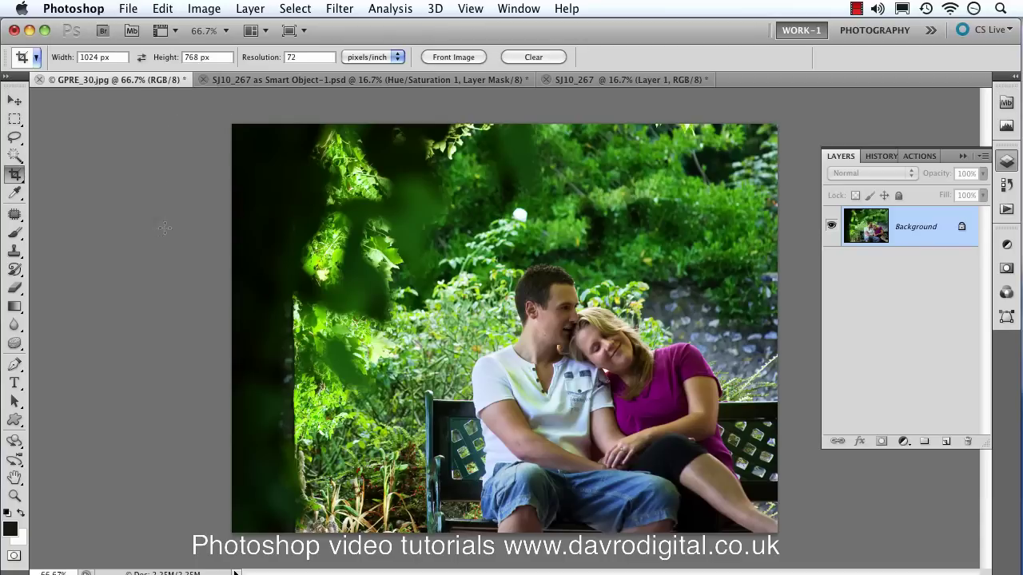
Try a portrait 768 x 1024 px crop frame on the photo, cancel it and restore the 1024 x 768 px landscape settings
{"action": "left_click", "coordinate": [141, 59]}
{"action": "left_click_drag", "start_coordinate": [278, 156], "coordinate": [542, 505]}
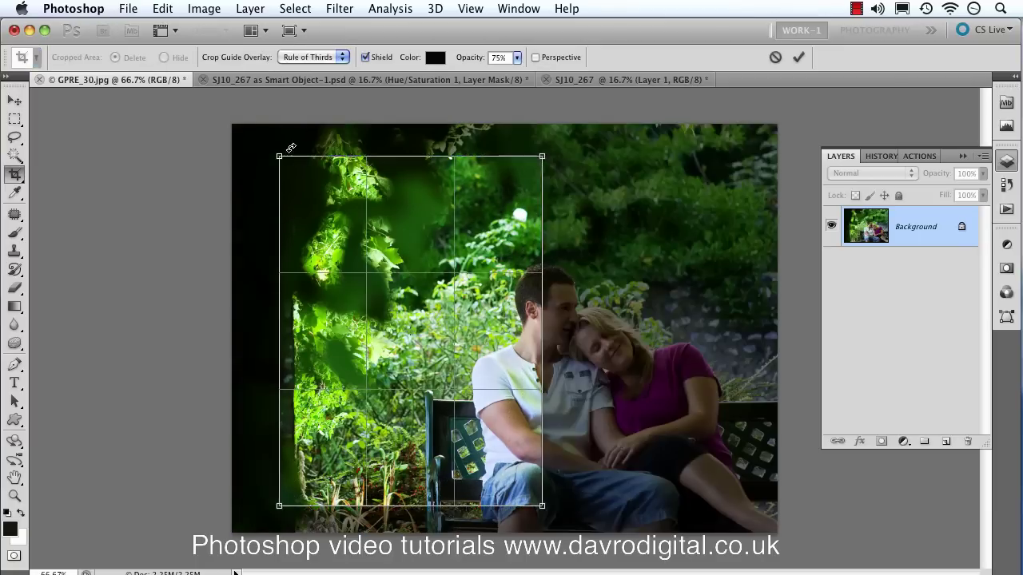
{"action": "right_click", "coordinate": [424, 226]}
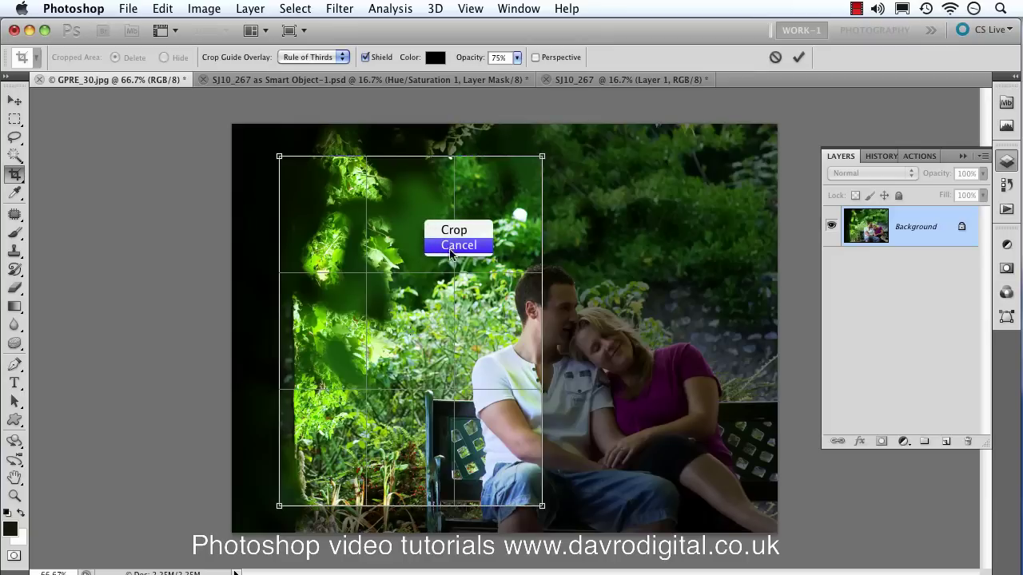
{"action": "left_click", "coordinate": [449, 246]}
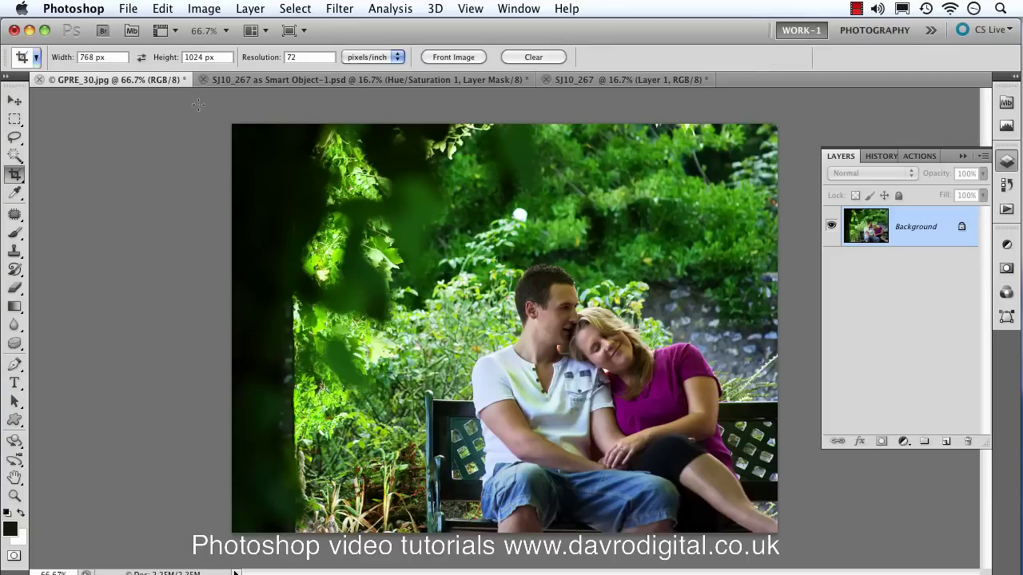
{"action": "left_click", "coordinate": [141, 57]}
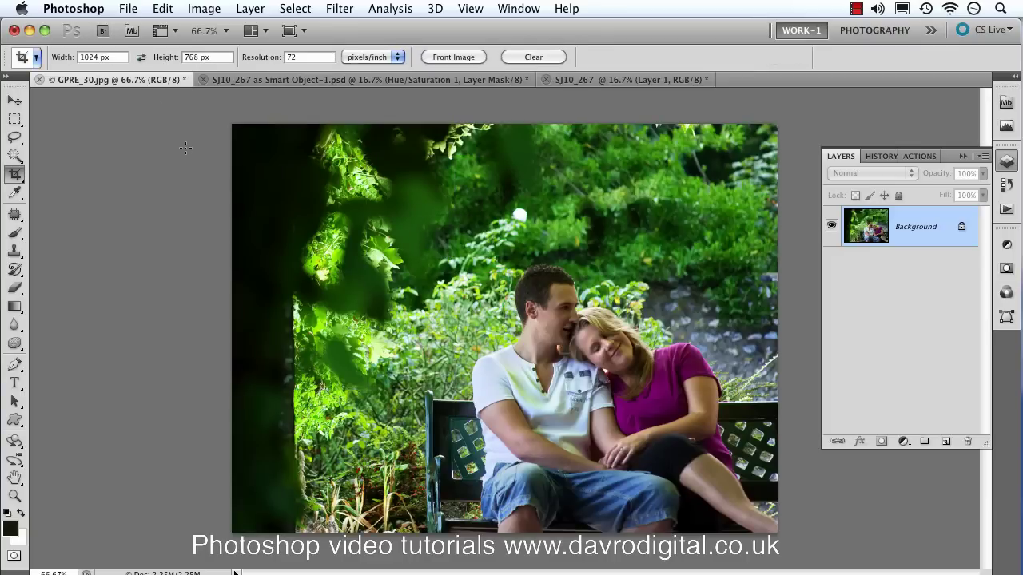